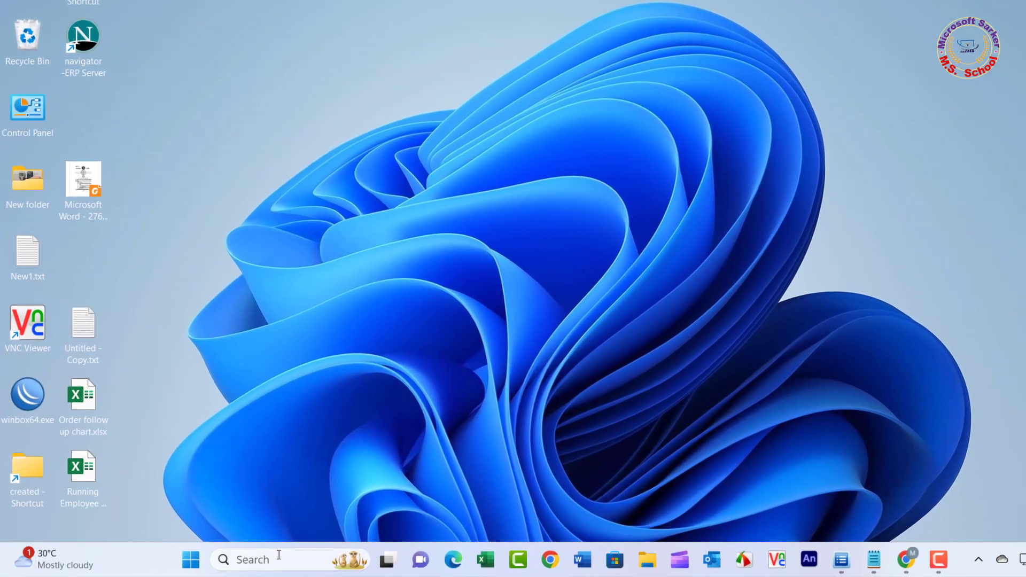
Search Windows for "trou" and open the Troubleshoot settings.
click(279, 558)
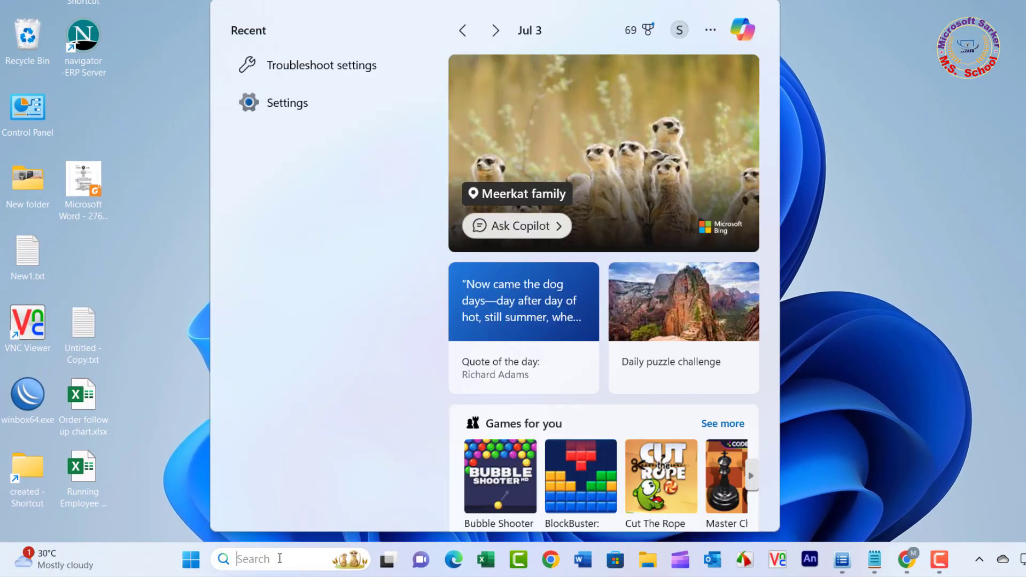
text(trou)
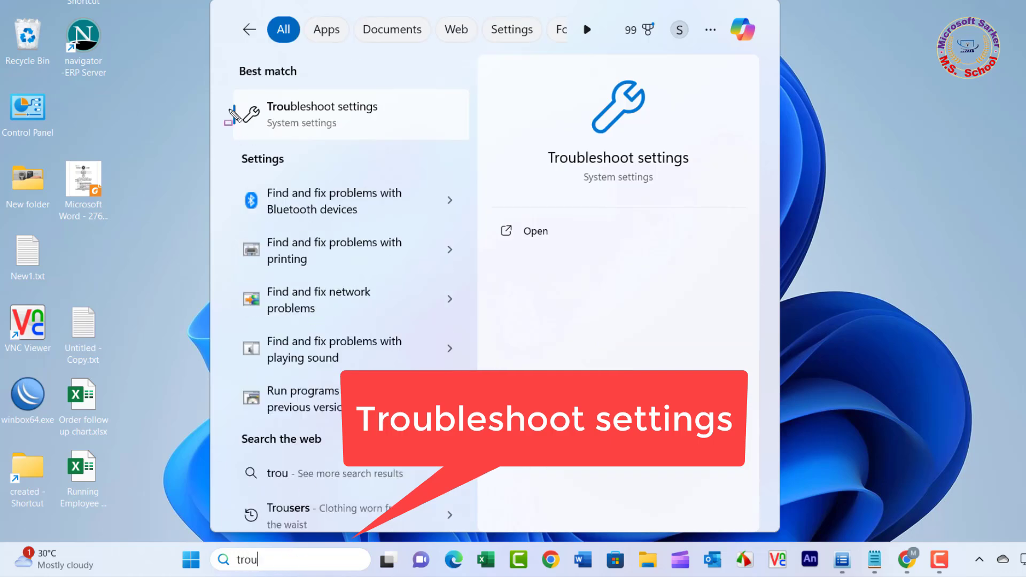
drag(231, 81, 403, 141)
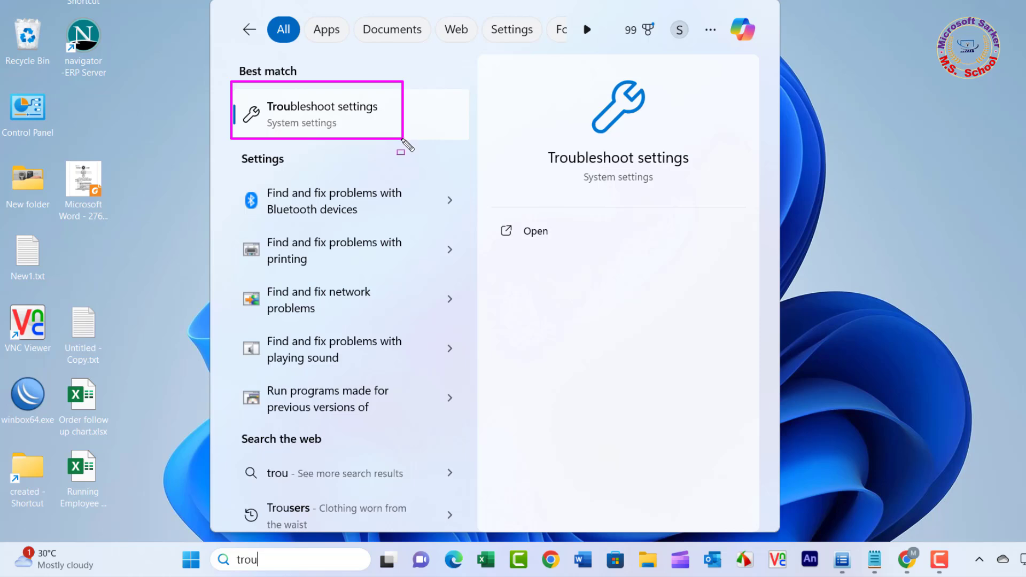
key(Escape)
click(336, 118)
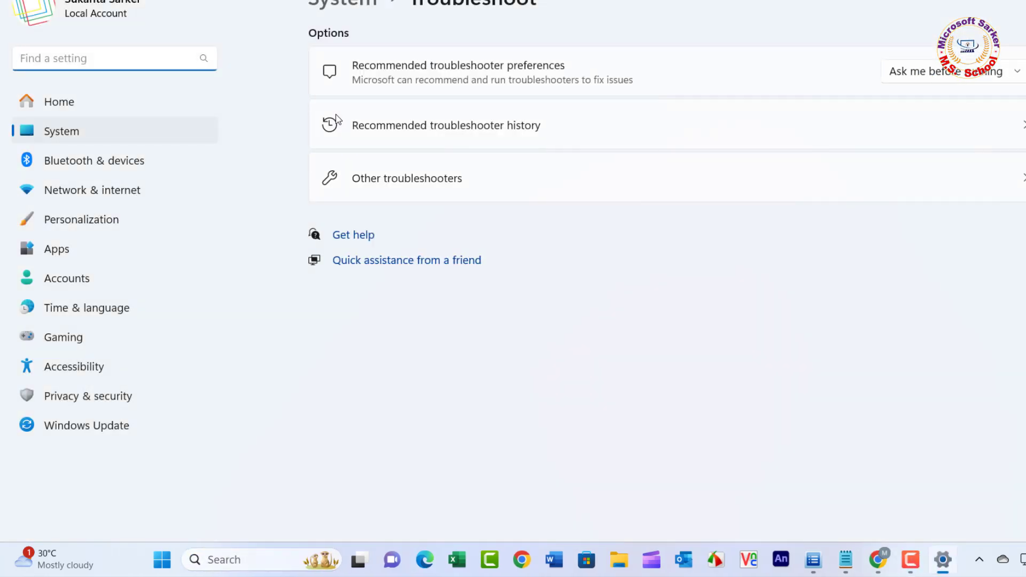
Open the Other troubleshooters list from the Troubleshoot options.
mouse_move(291, 163)
mouse_down()
mouse_move(991, 207)
mouse_move(1025, 200)
mouse_up()
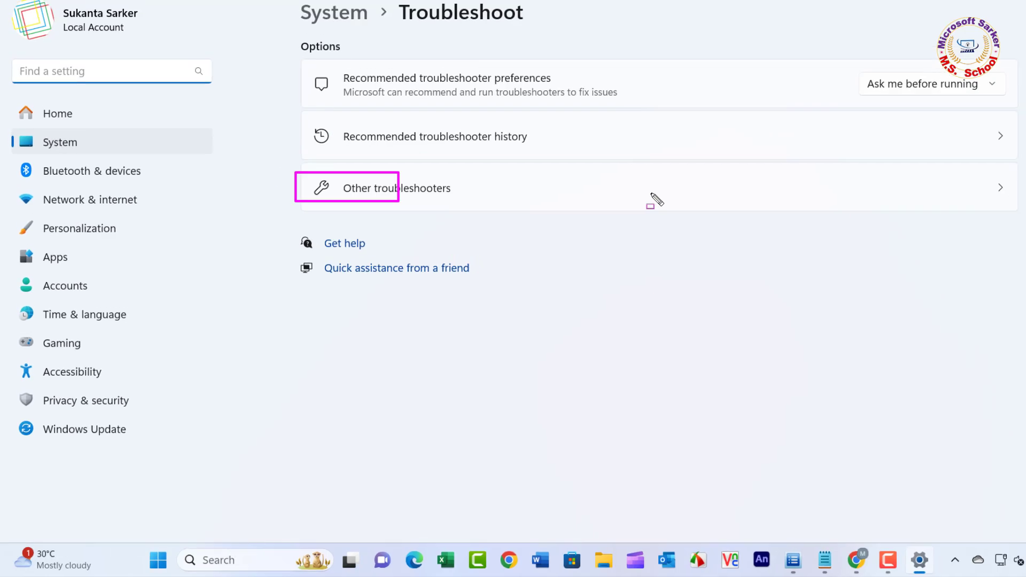
drag(948, 234, 947, 231)
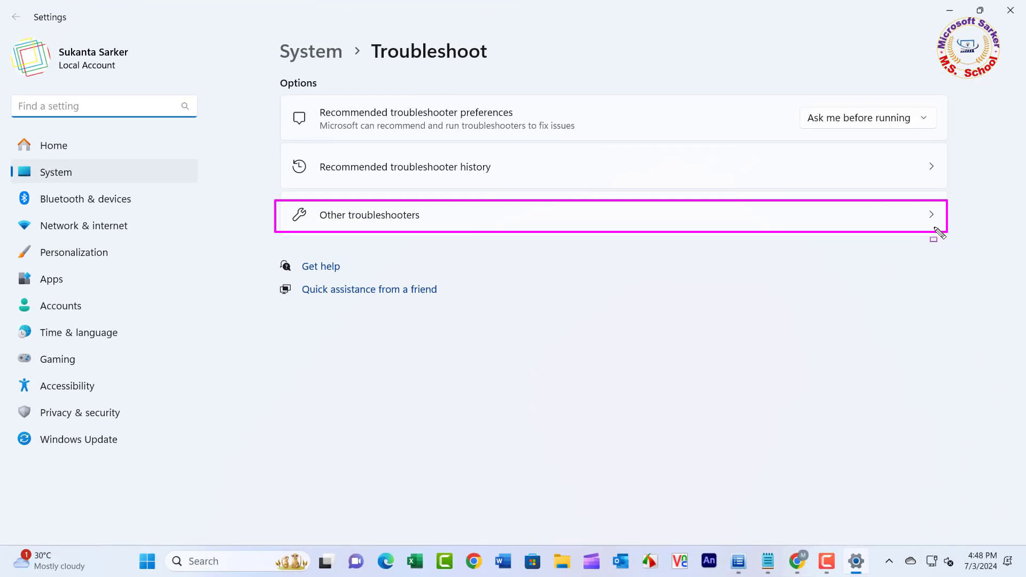
key(Escape)
click(402, 217)
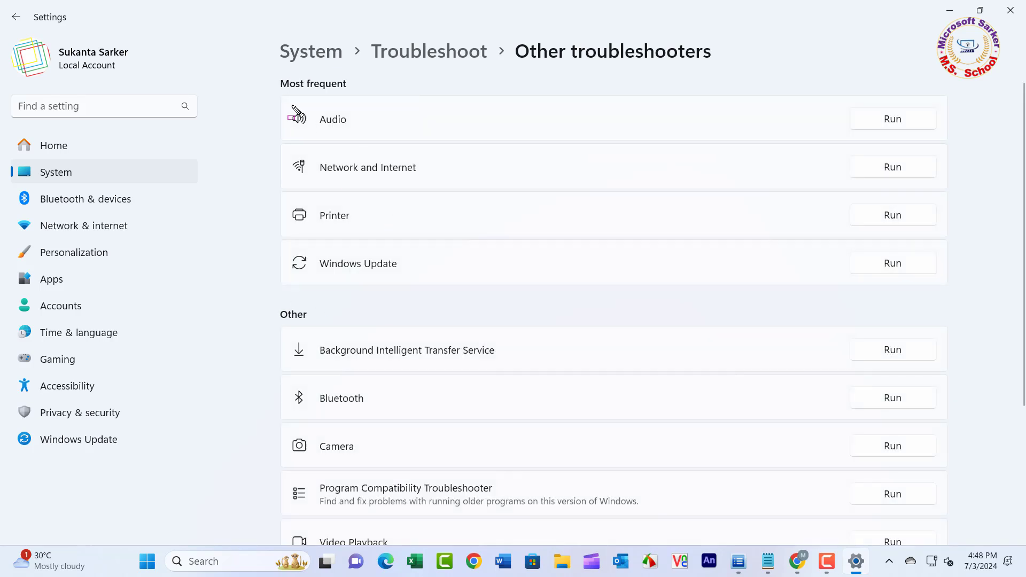
Run the Audio troubleshooter and bring its Get Help window forward, moving it nearer the middle of the screen.
mouse_move(277, 94)
mouse_down()
mouse_move(543, 130)
mouse_move(947, 133)
mouse_up()
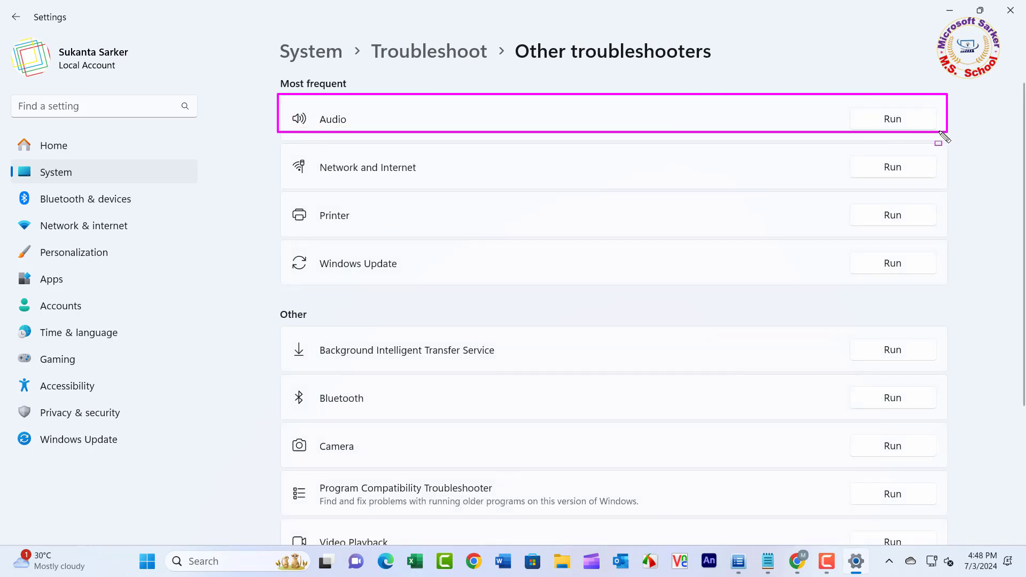
key(Escape)
click(900, 121)
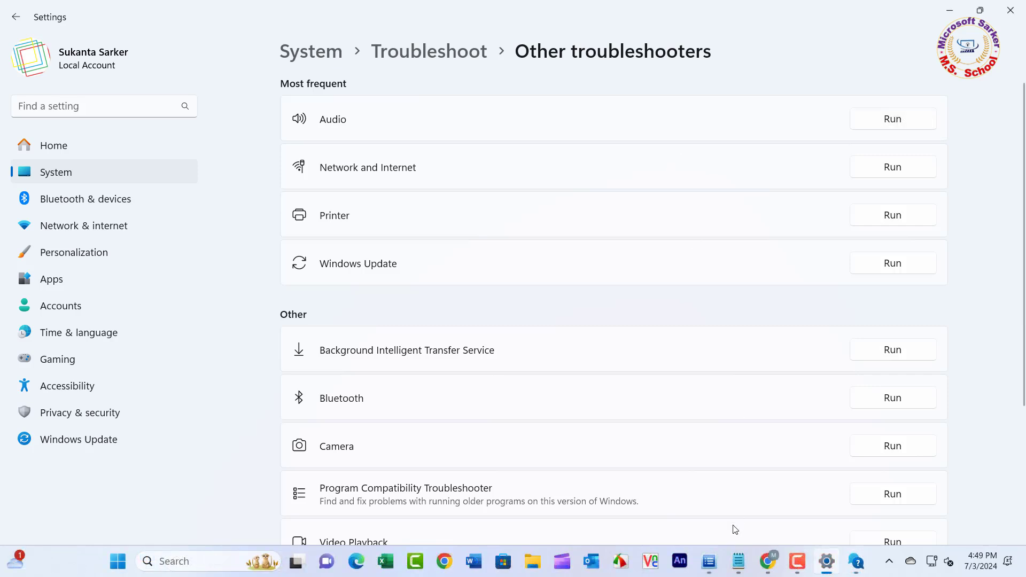
click(856, 561)
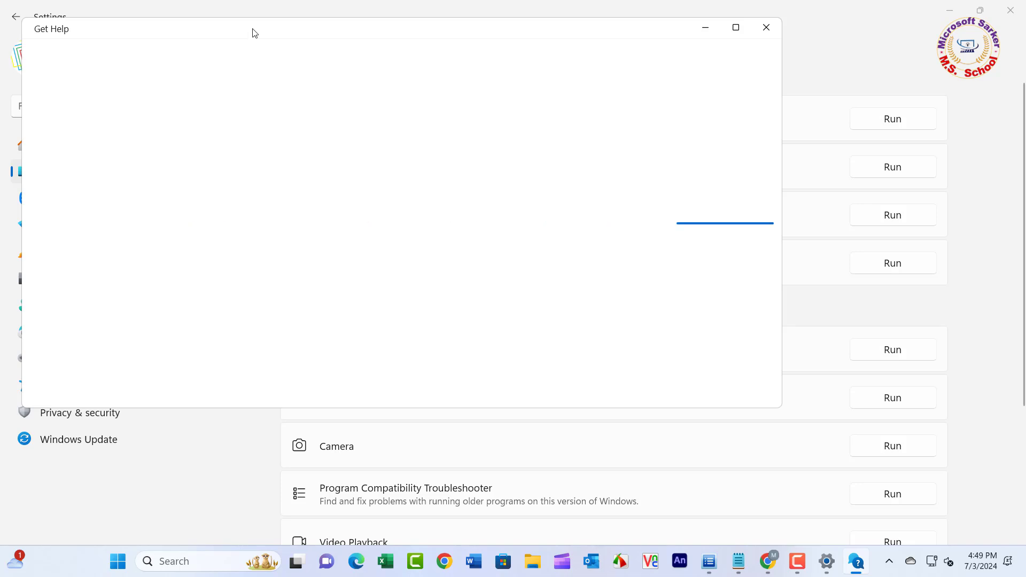
drag(252, 32, 380, 46)
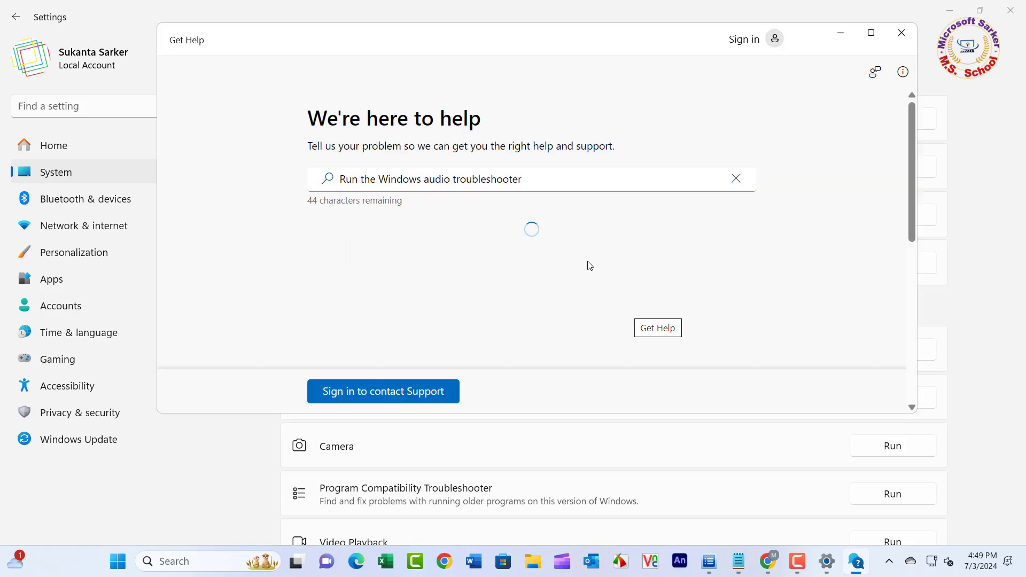
Look through the audio troubleshooter page and its help articles, and close both Get Help and Settings.
scroll(590, 265, down, 3)
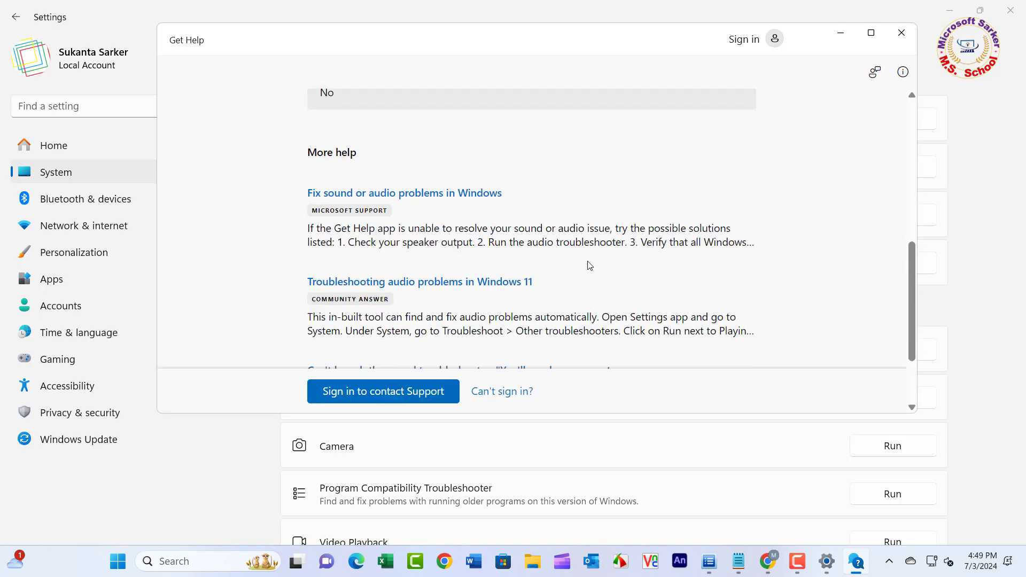
scroll(590, 266, up, 5)
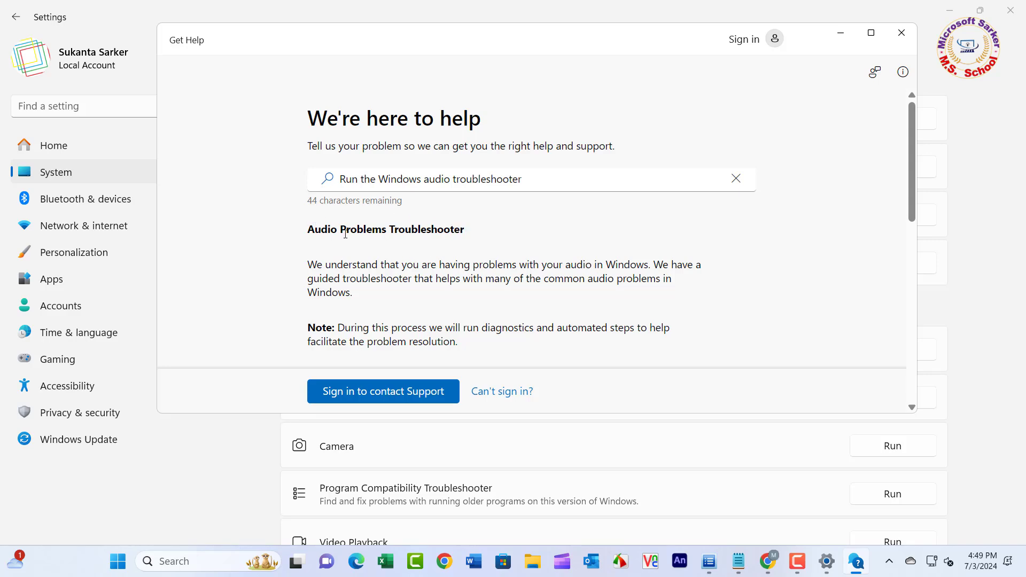
scroll(625, 238, down, 5)
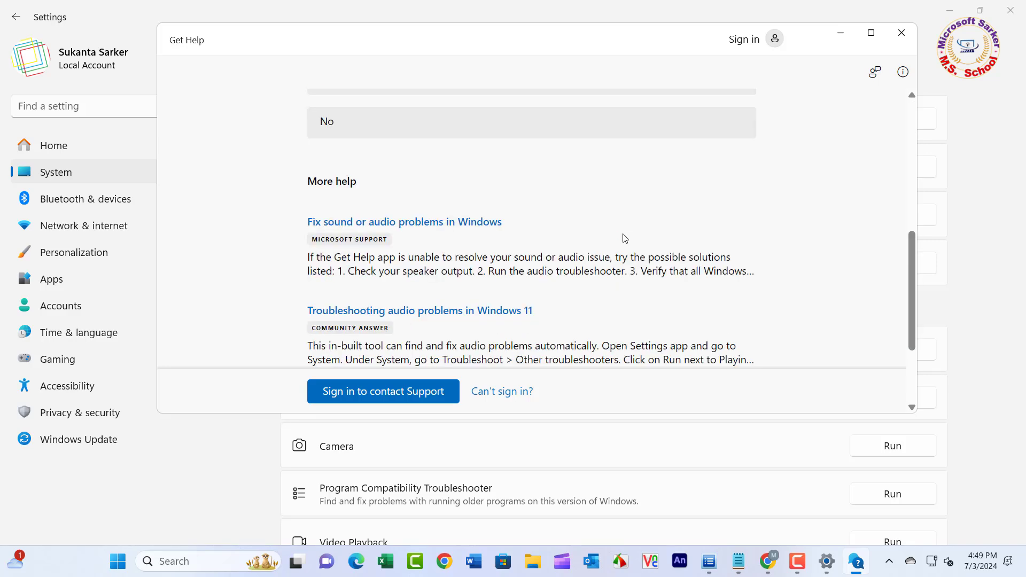
scroll(624, 238, down, 3)
scroll(623, 236, up, 6)
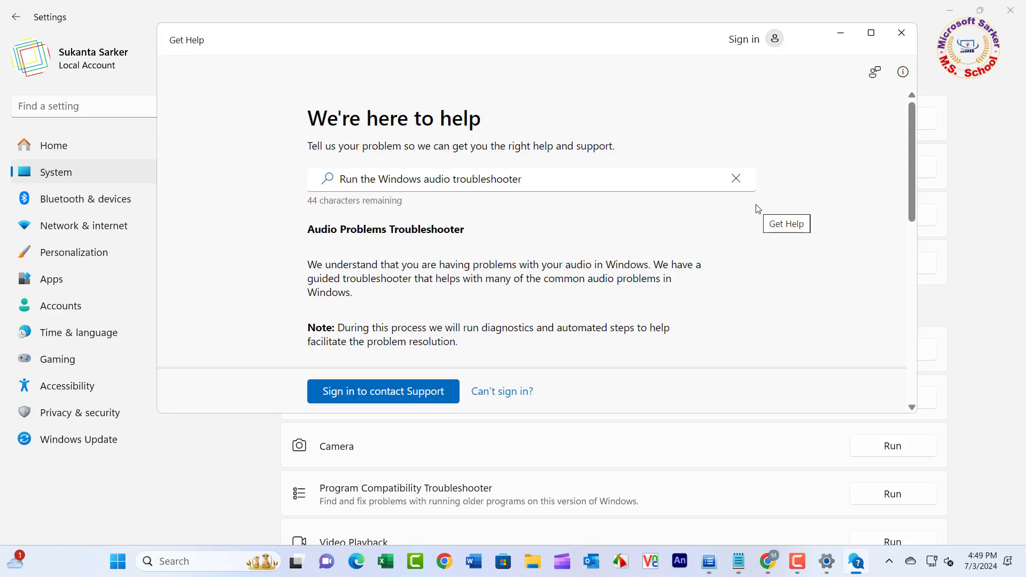
click(902, 33)
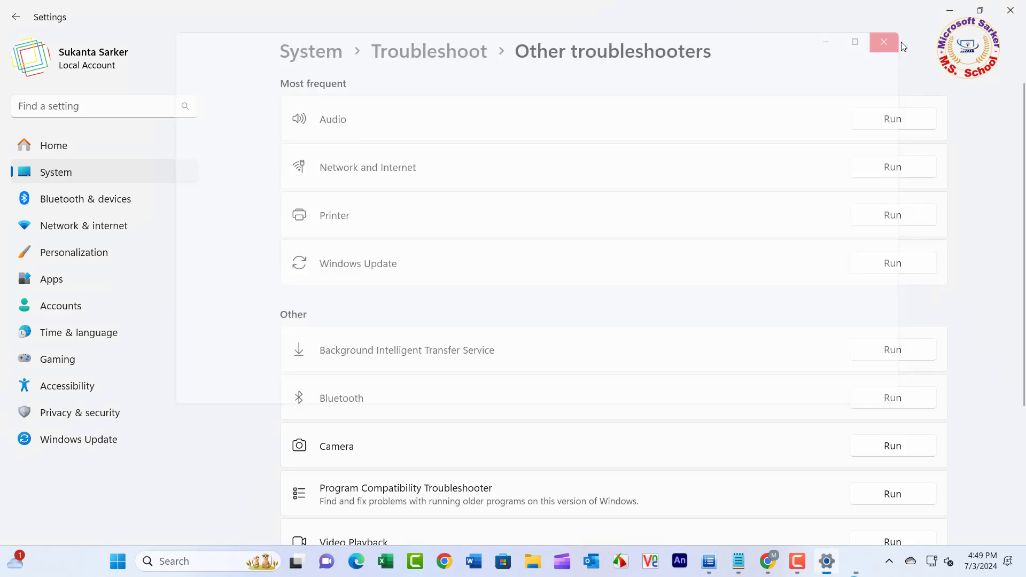
click(1011, 10)
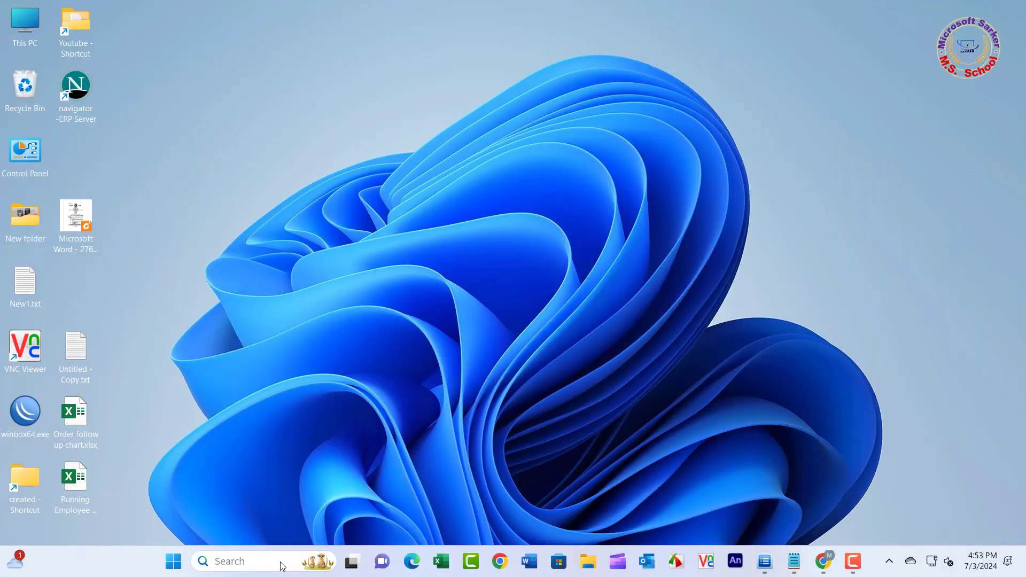
Search Windows for "set" and open the Settings app.
click(282, 564)
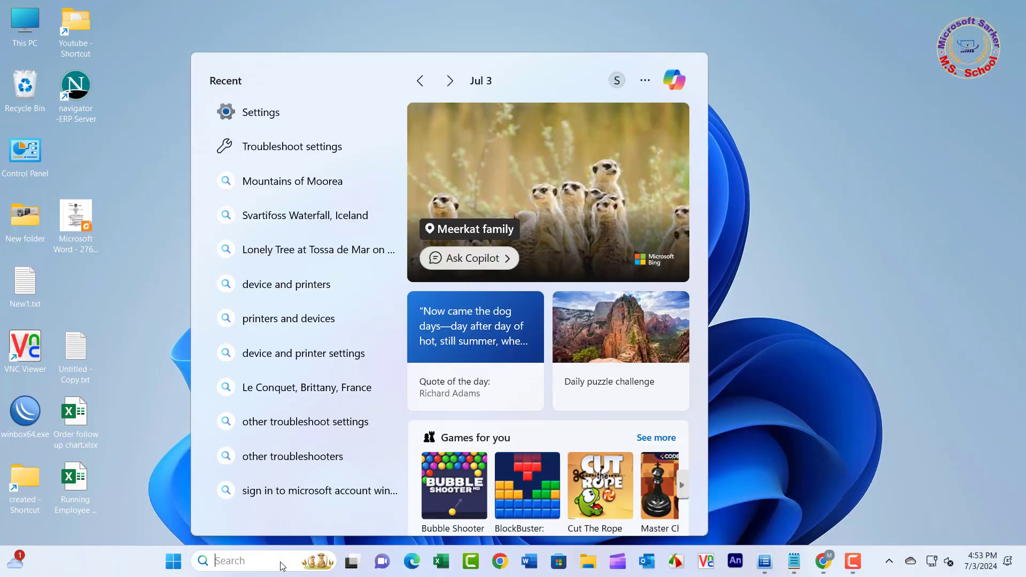
text(set)
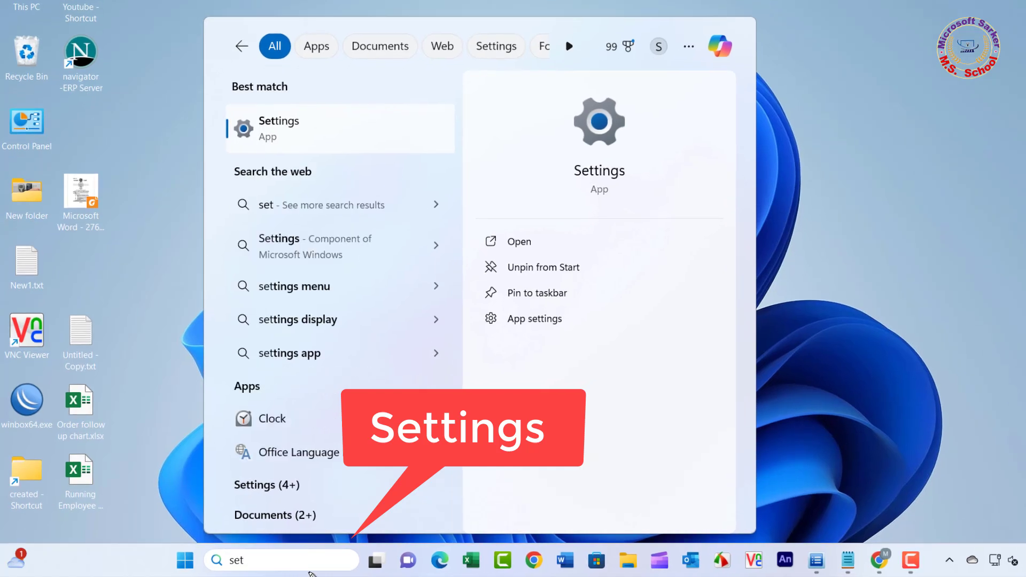
drag(214, 96, 396, 150)
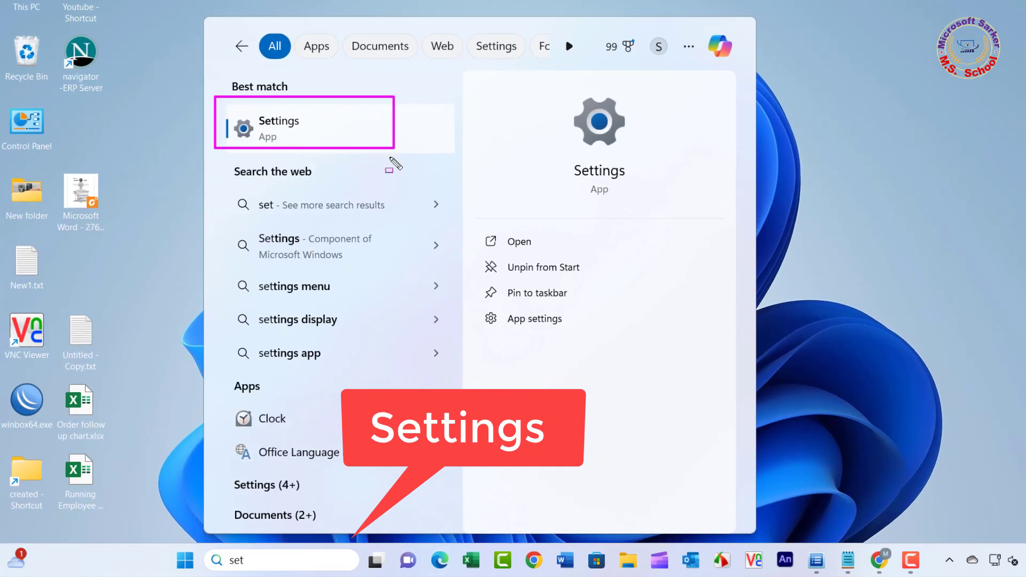
key(Escape)
click(298, 131)
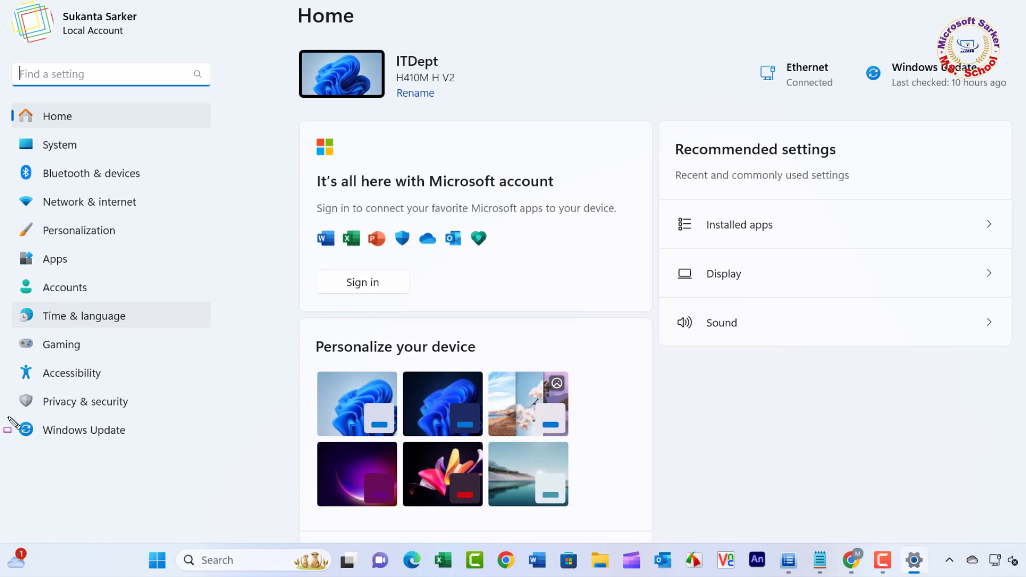
Go to Windows Update and check for updates.
mouse_move(8, 416)
mouse_down()
mouse_move(134, 463)
mouse_move(149, 447)
mouse_up()
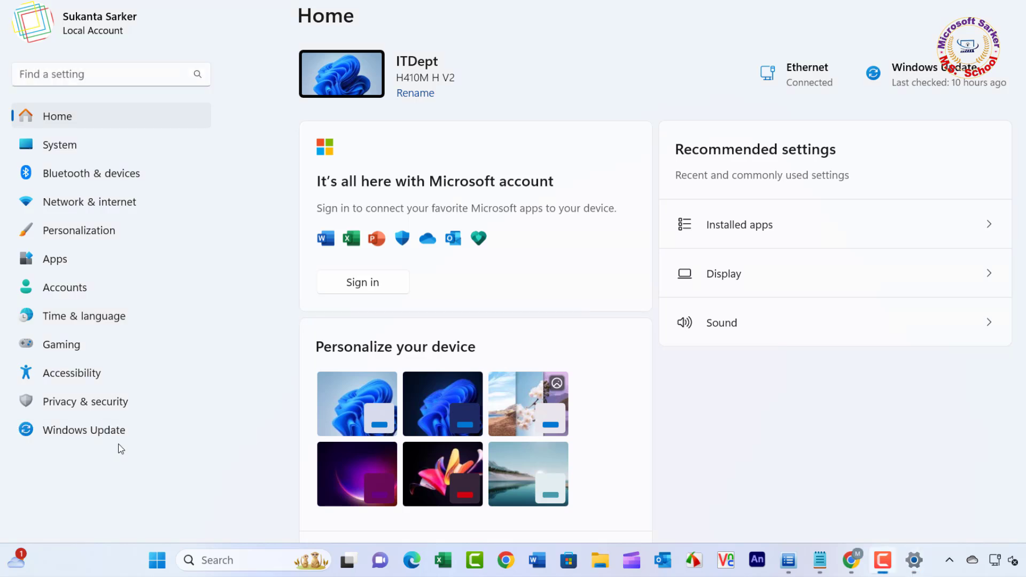
click(102, 431)
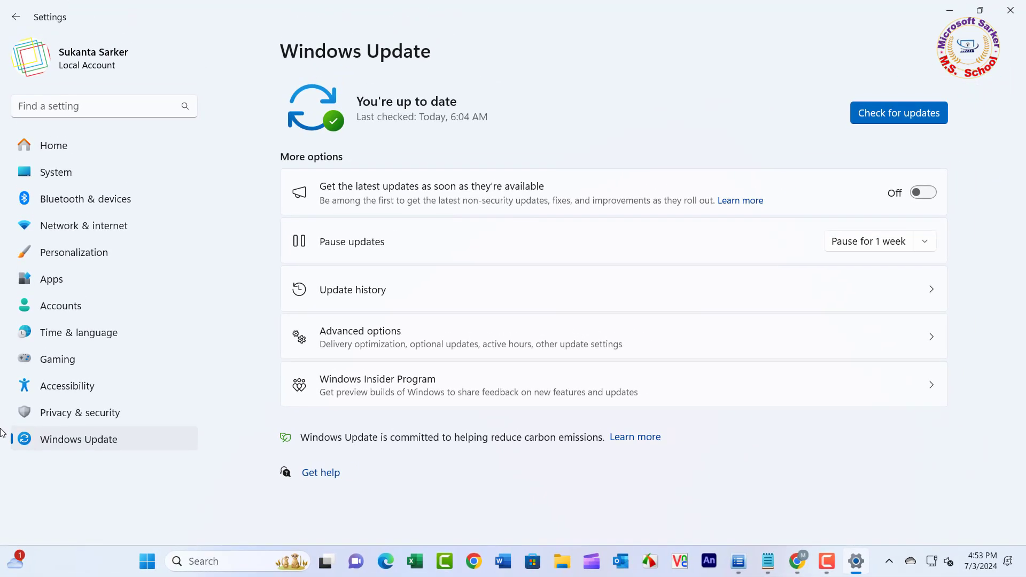
mouse_move(838, 83)
mouse_down()
mouse_move(1010, 149)
mouse_move(973, 138)
mouse_up()
key(Escape)
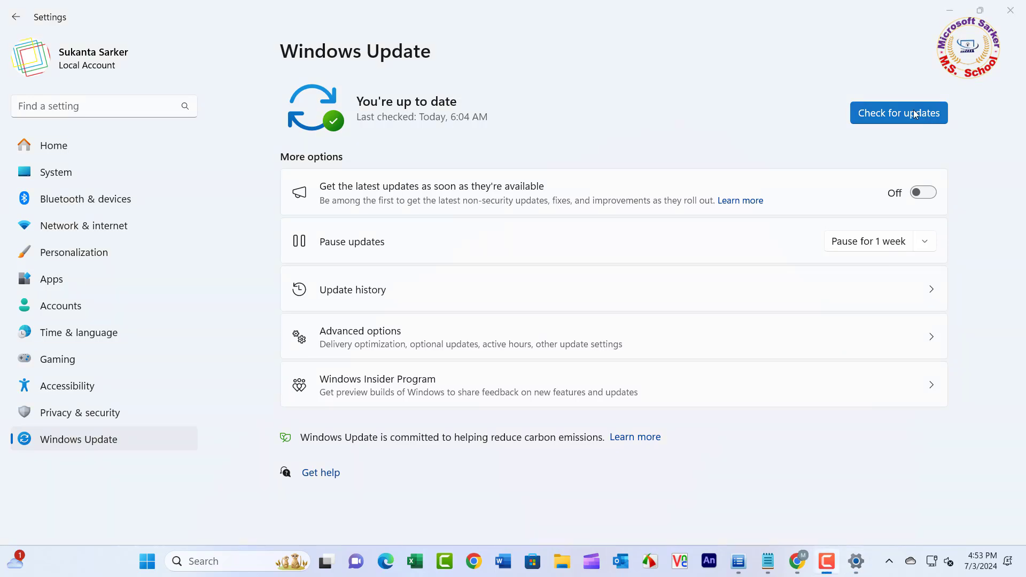
click(915, 114)
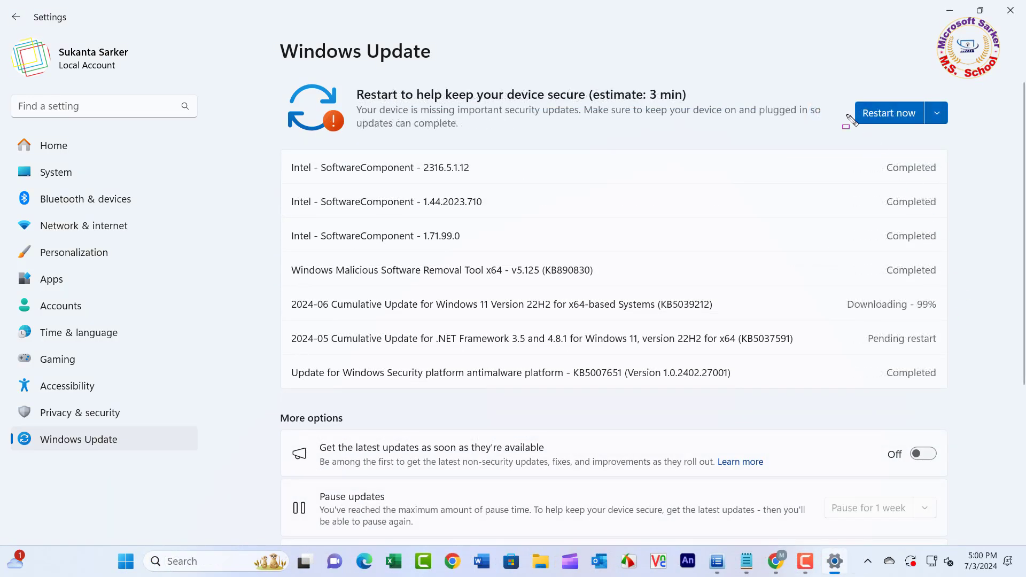
drag(832, 79, 957, 150)
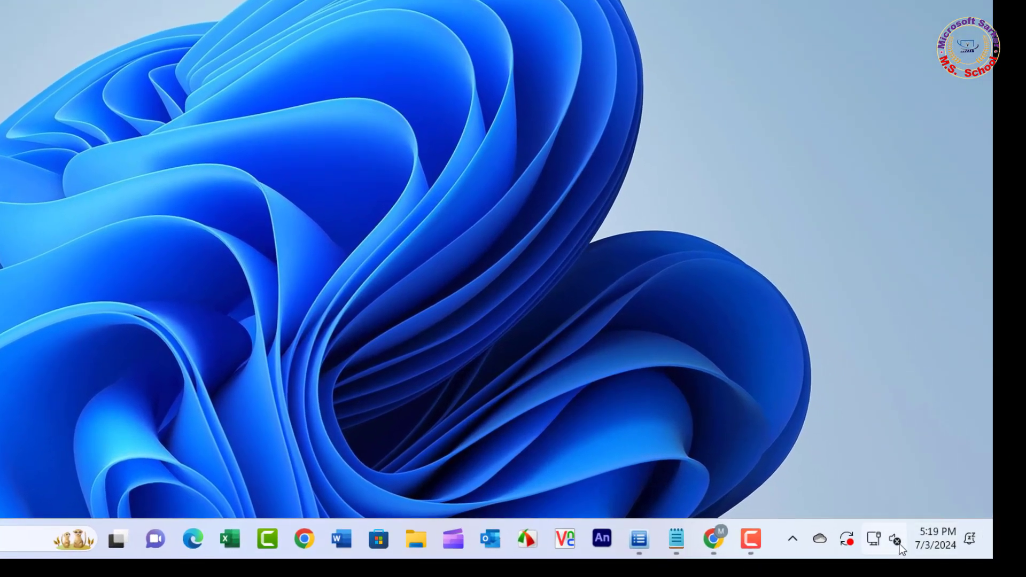
Open Settings from the quick settings and go to the Sound page under System.
click(894, 543)
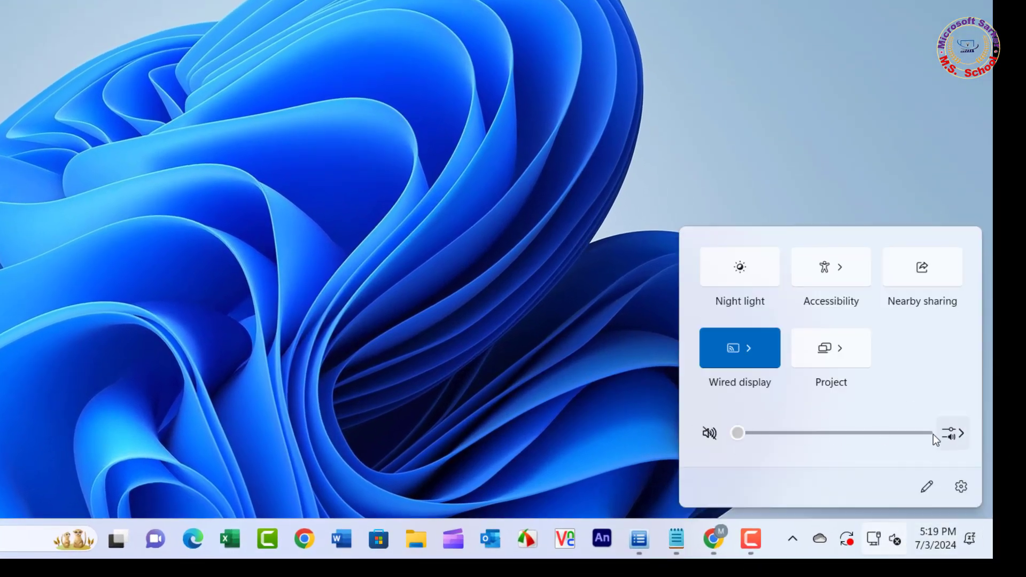
click(960, 487)
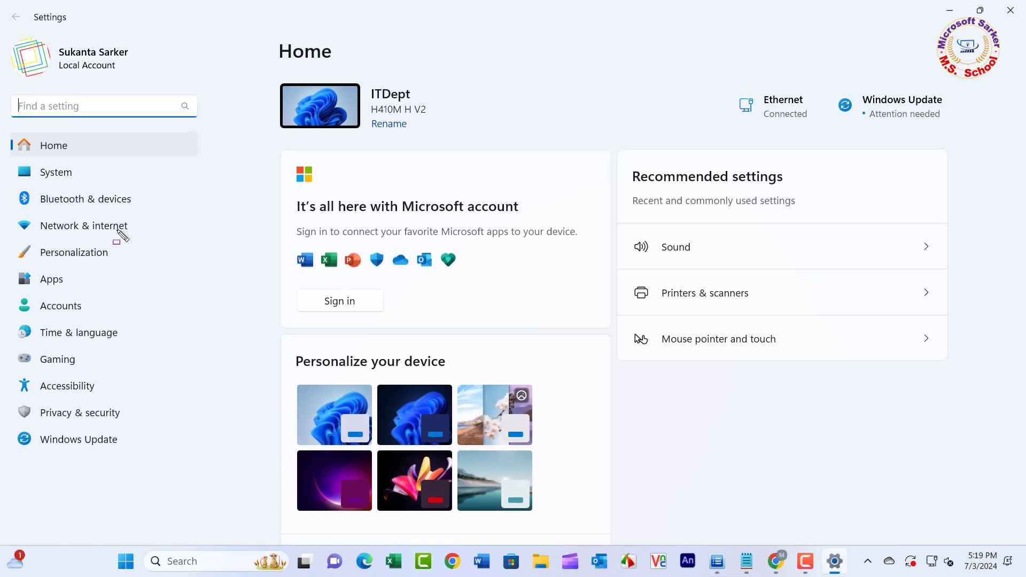
mouse_move(7, 156)
mouse_down()
mouse_move(130, 209)
mouse_move(126, 186)
mouse_up()
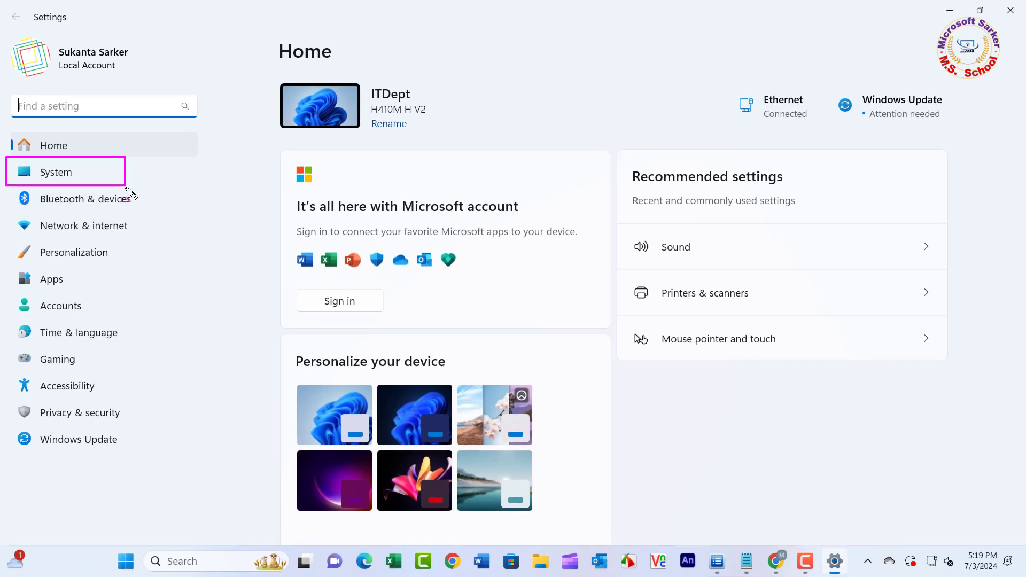
click(56, 176)
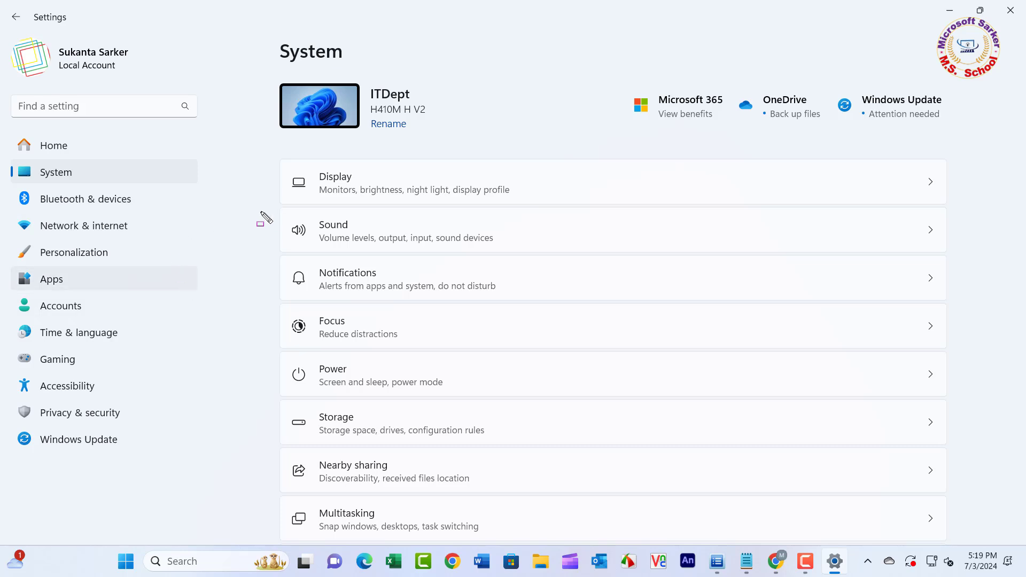
mouse_move(268, 215)
mouse_down()
mouse_move(812, 291)
mouse_move(943, 240)
mouse_up()
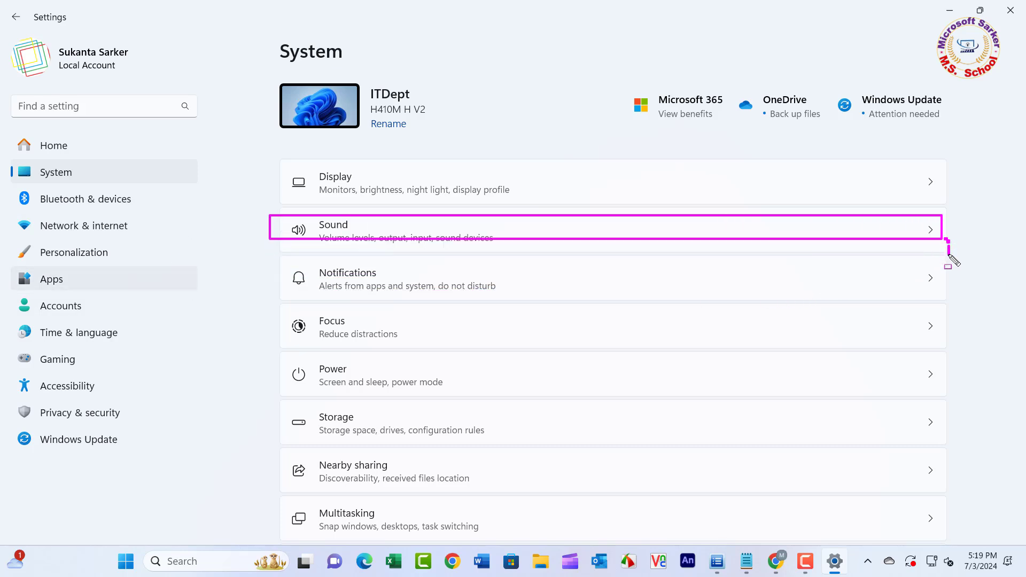
key(Escape)
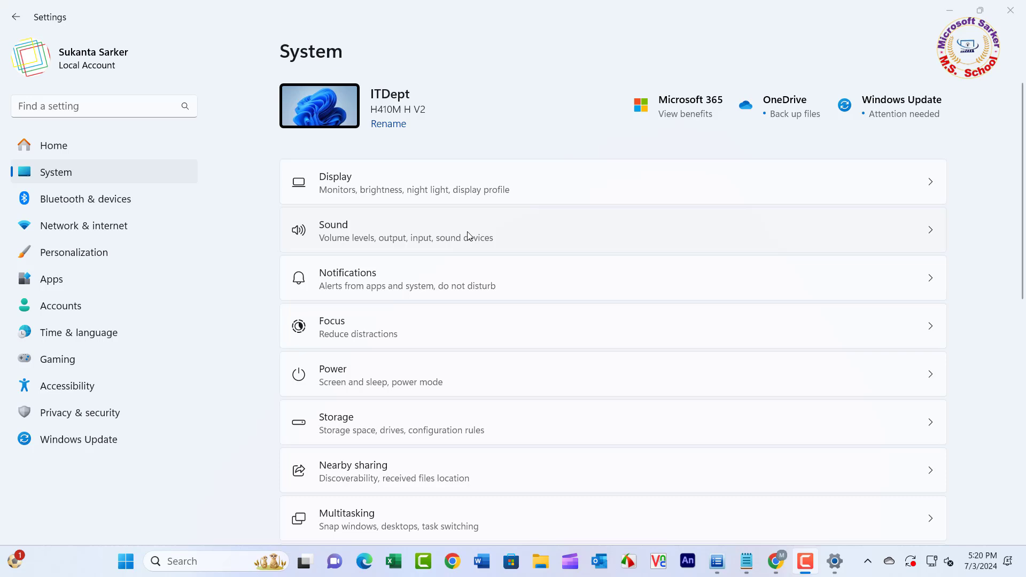
click(362, 241)
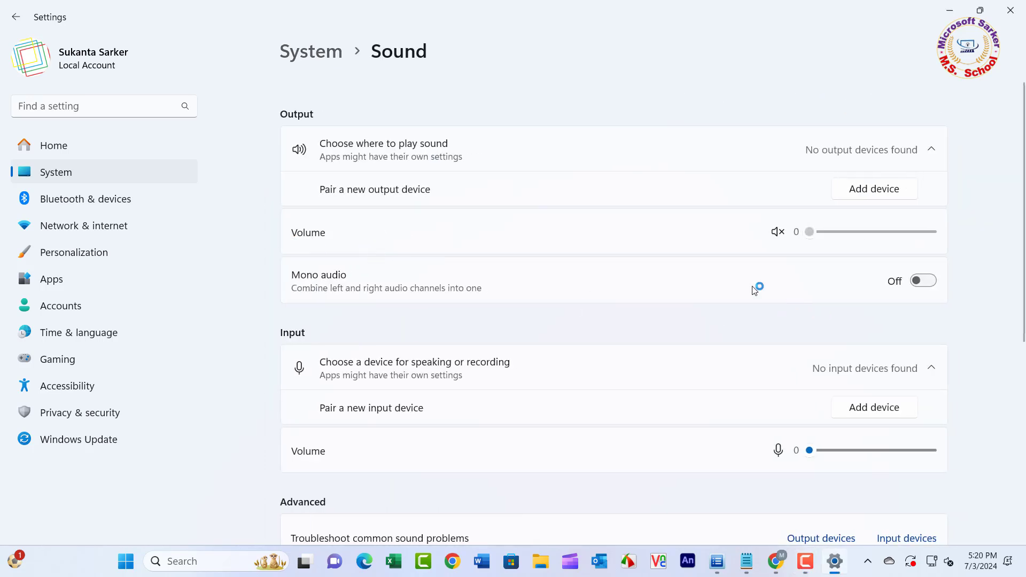
Open the Volume mixer from the advanced sound settings.
scroll(807, 291, down, 3)
scroll(806, 293, down, 3)
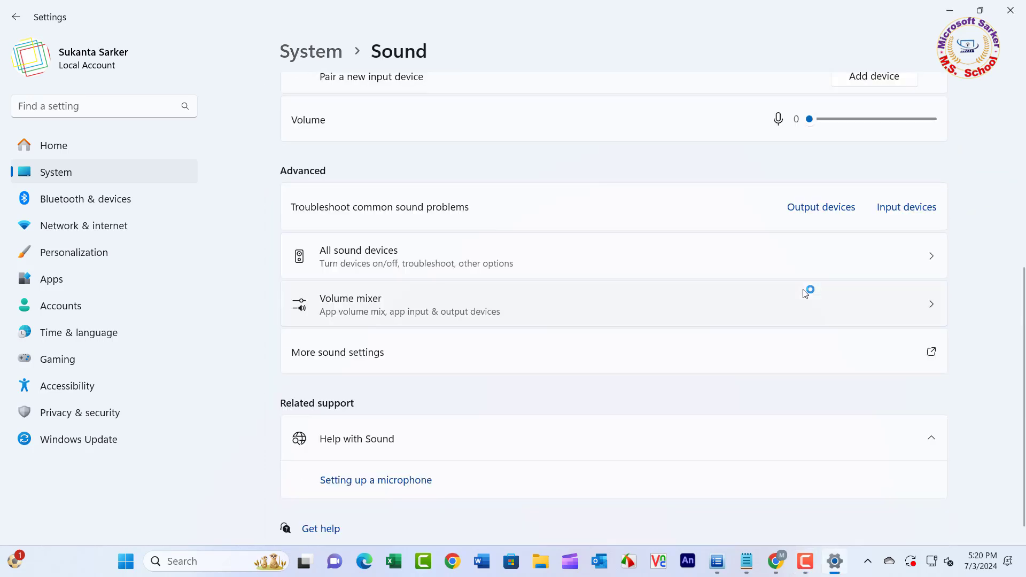
click(787, 304)
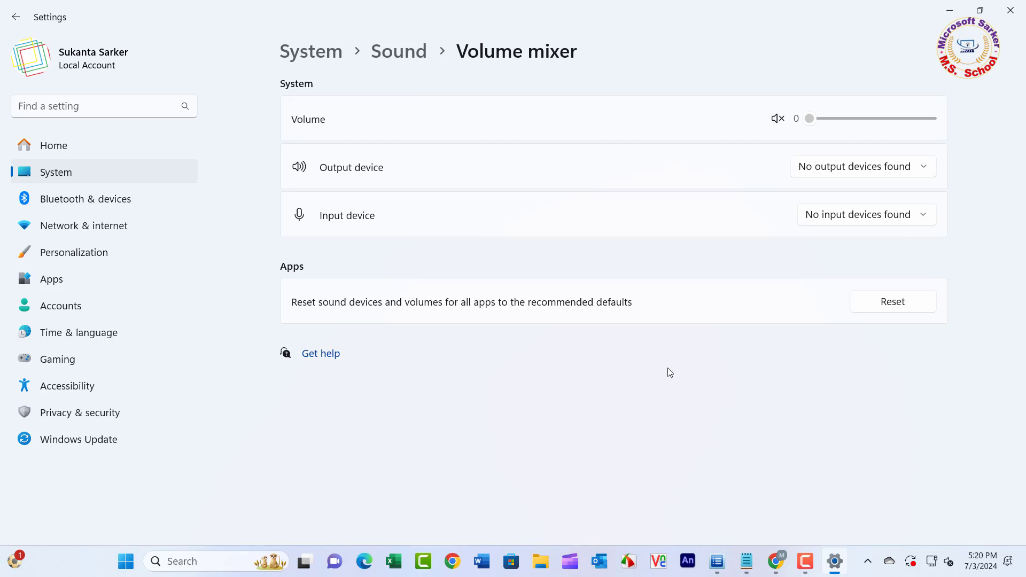
Return to the Sound page and open More sound settings from its advanced options.
click(16, 21)
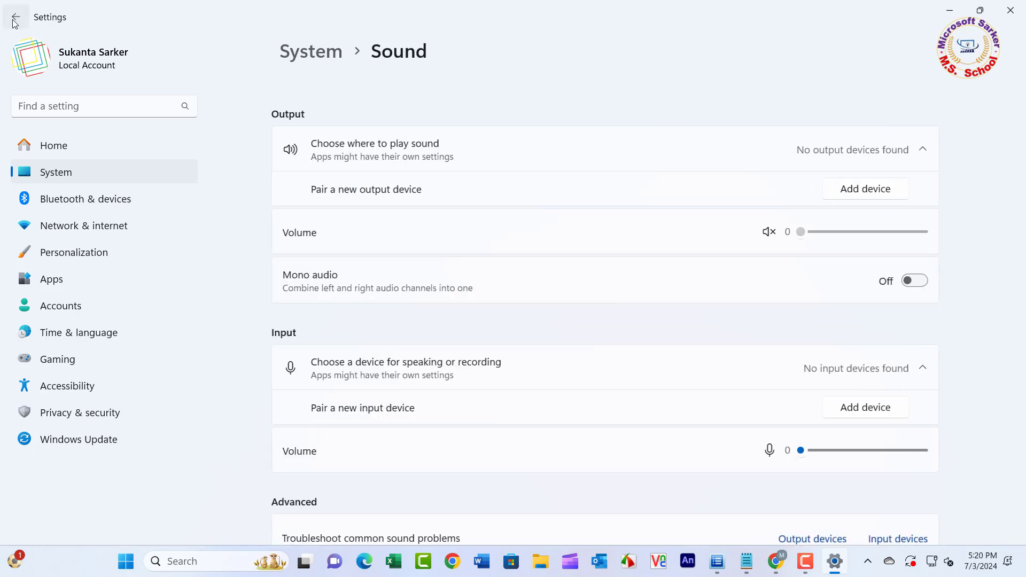
scroll(552, 426, down, 5)
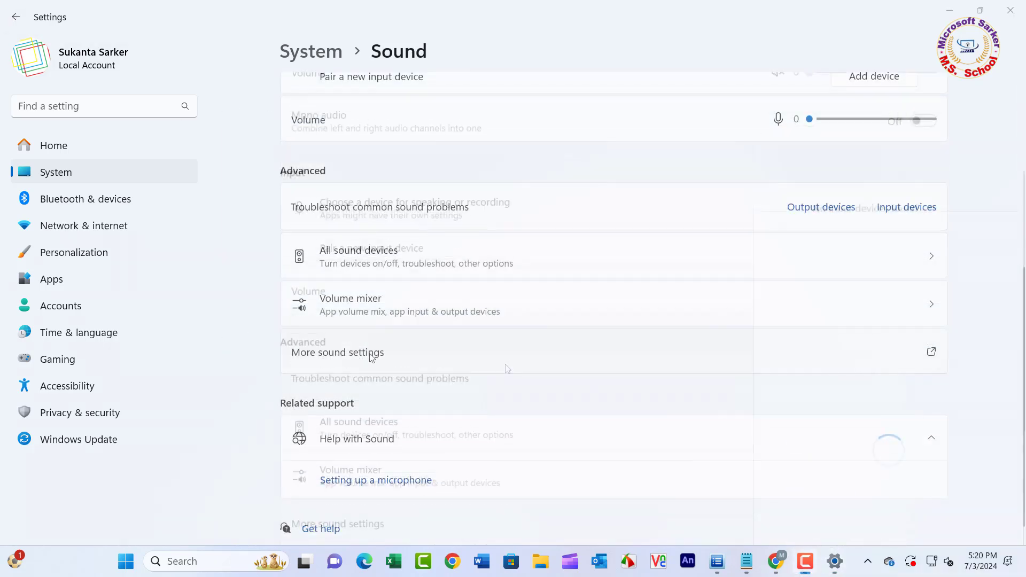
click(931, 351)
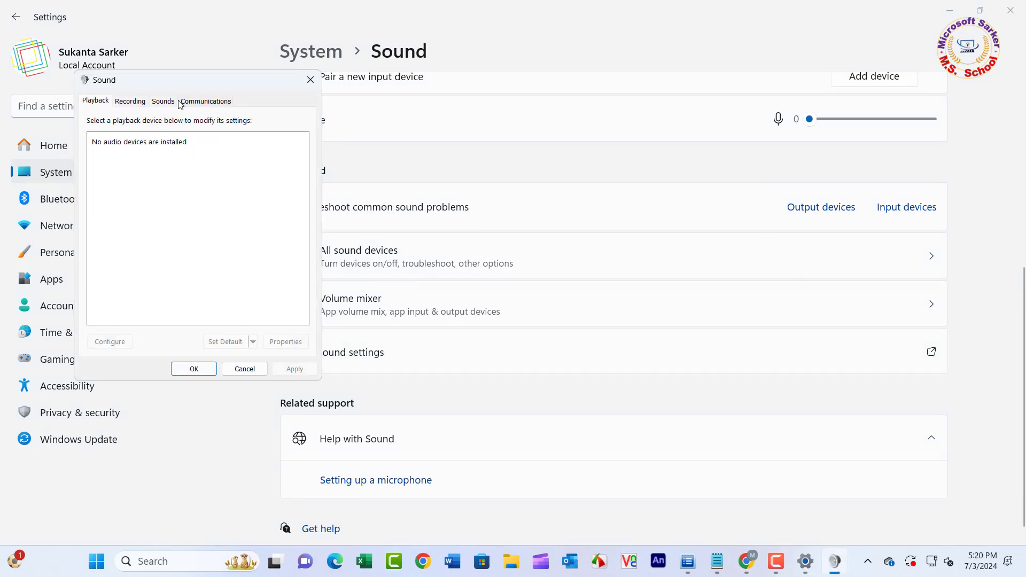
drag(182, 78, 461, 111)
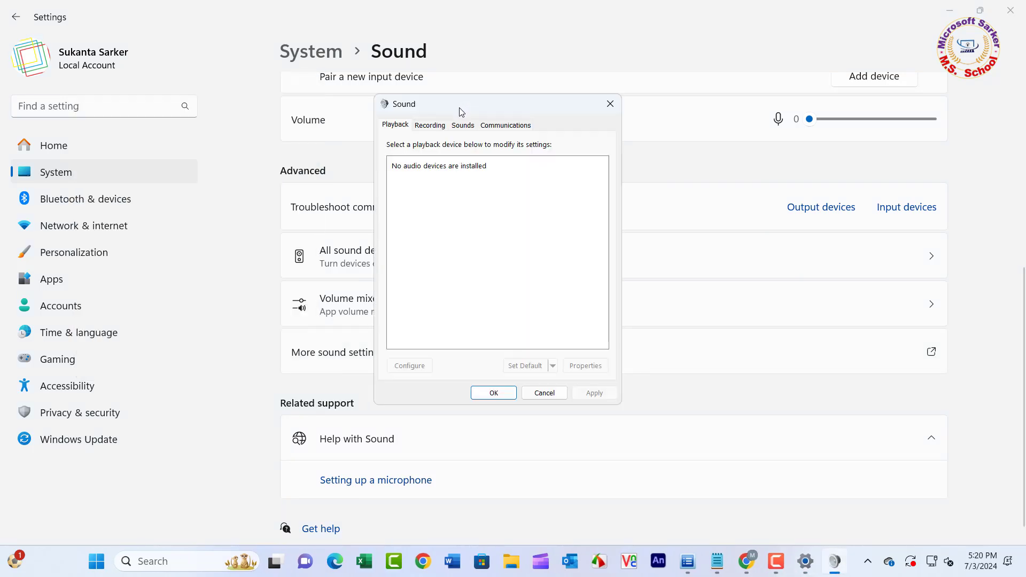
Check the recording devices in the Sound dialog and dismiss it without changes.
click(435, 127)
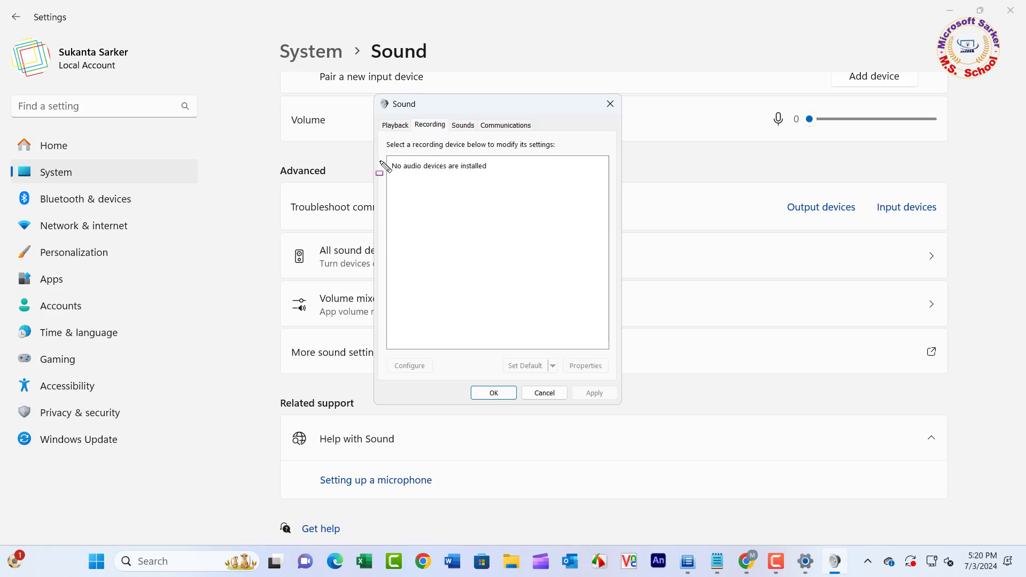
drag(385, 159, 504, 178)
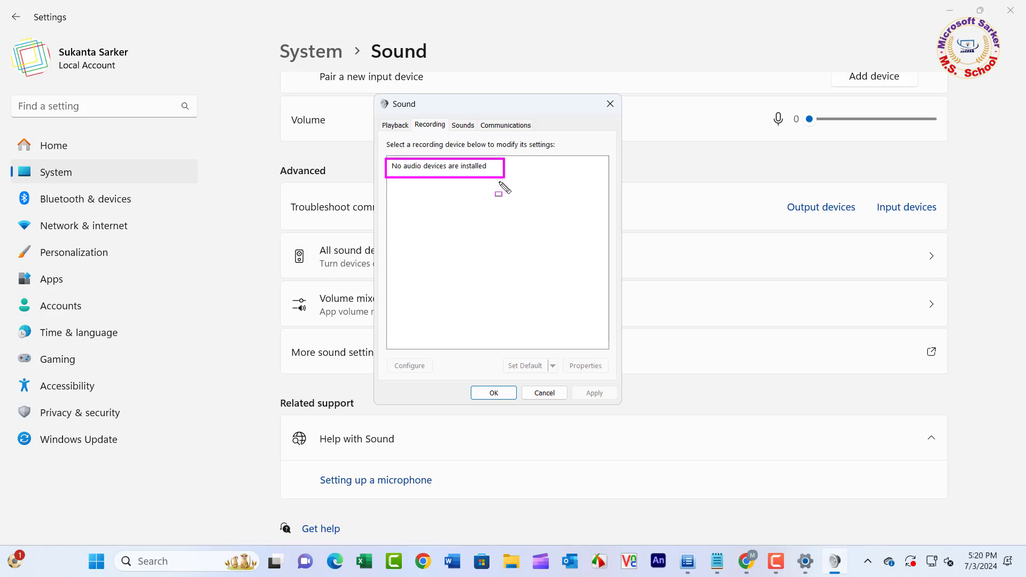
key(Escape)
click(543, 394)
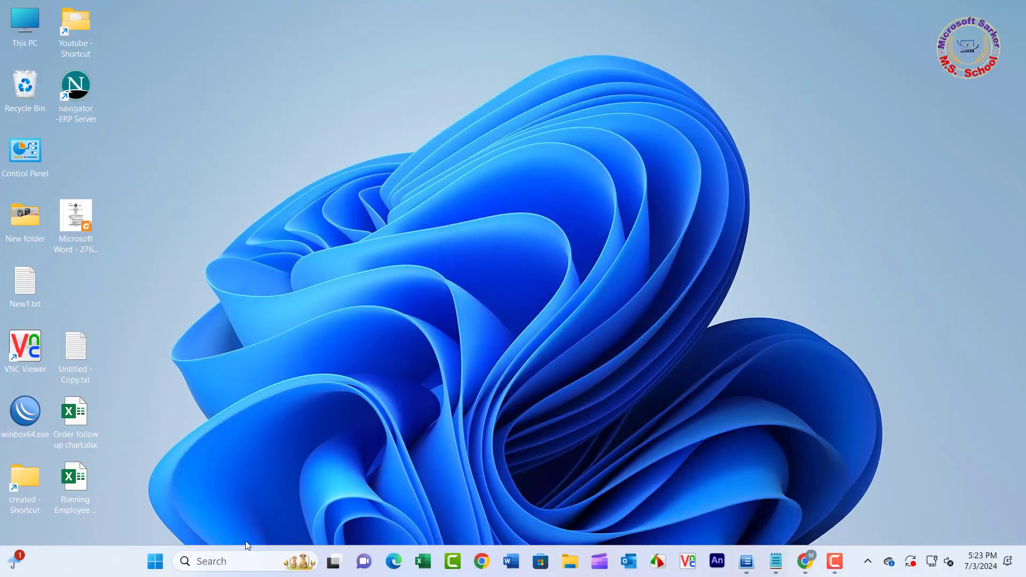
Search Windows for "dev" and open Device Manager.
click(219, 559)
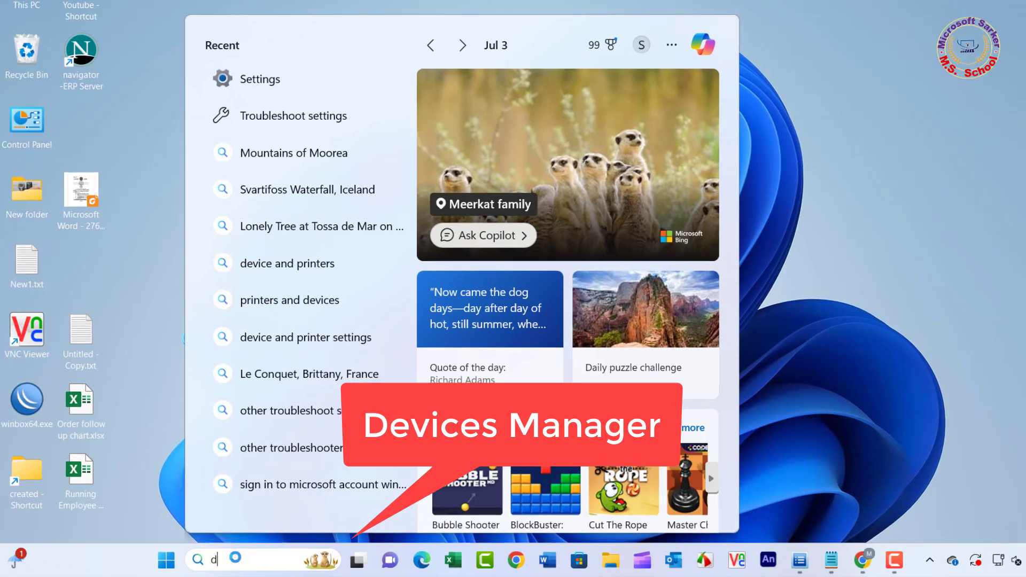
text(dev)
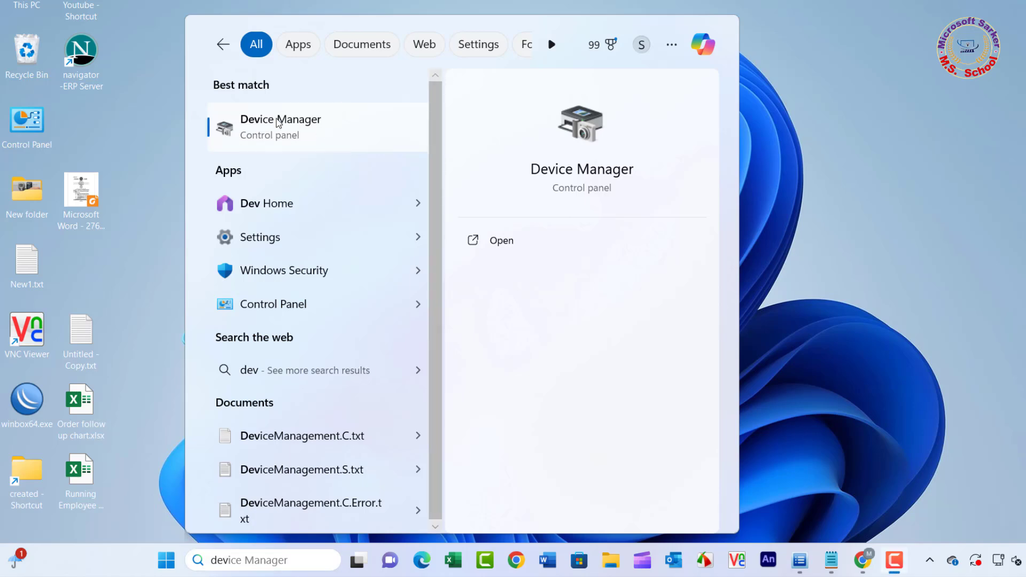
click(304, 124)
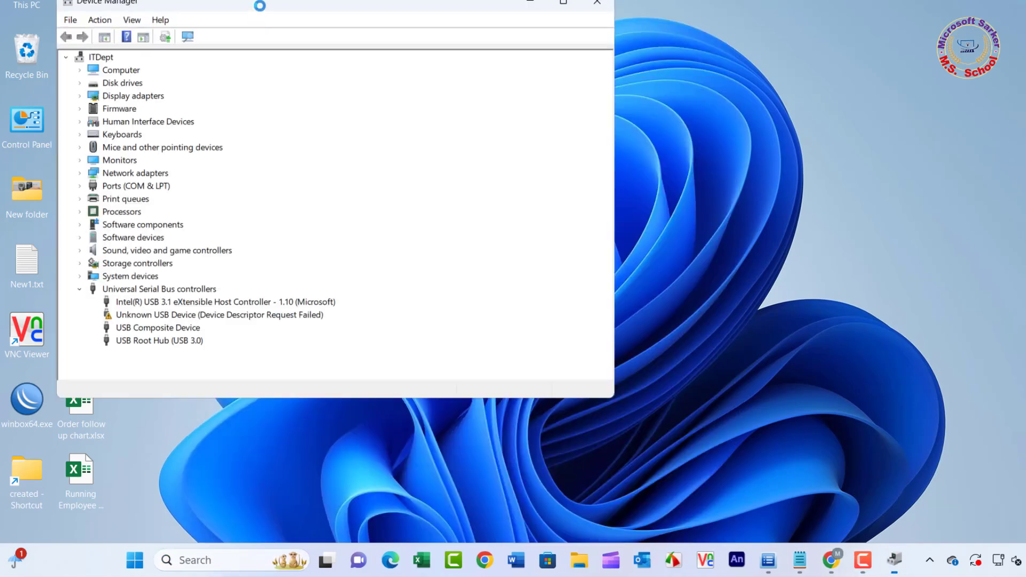
drag(278, 5, 449, 1)
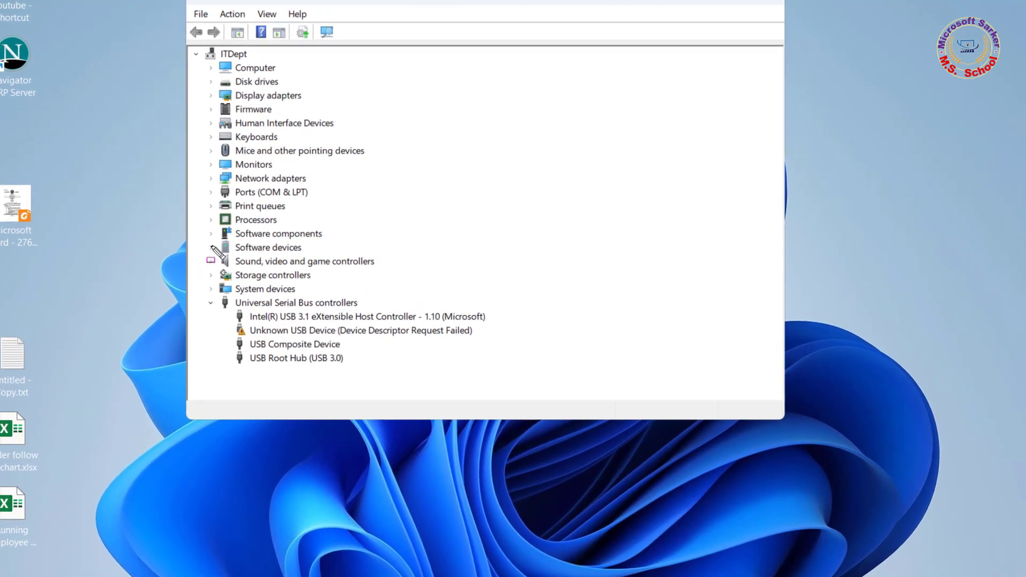
Expand the Sound, video and game controllers category to find the Intel(R) Display Audio device.
mouse_move(212, 246)
mouse_down()
mouse_move(324, 274)
mouse_move(411, 272)
mouse_up()
key(Escape)
click(212, 262)
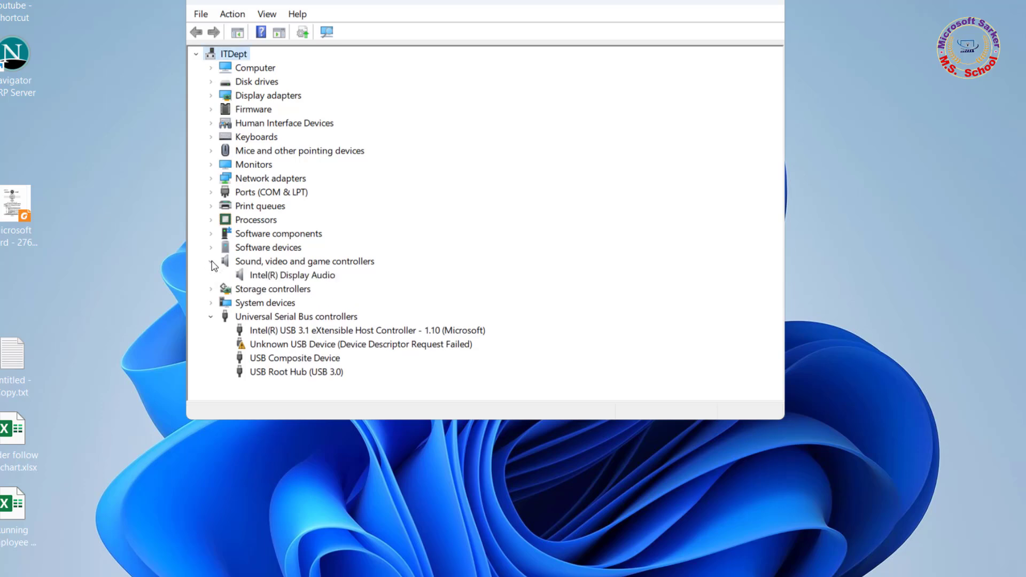
key(ctrl+2)
drag(234, 268, 337, 283)
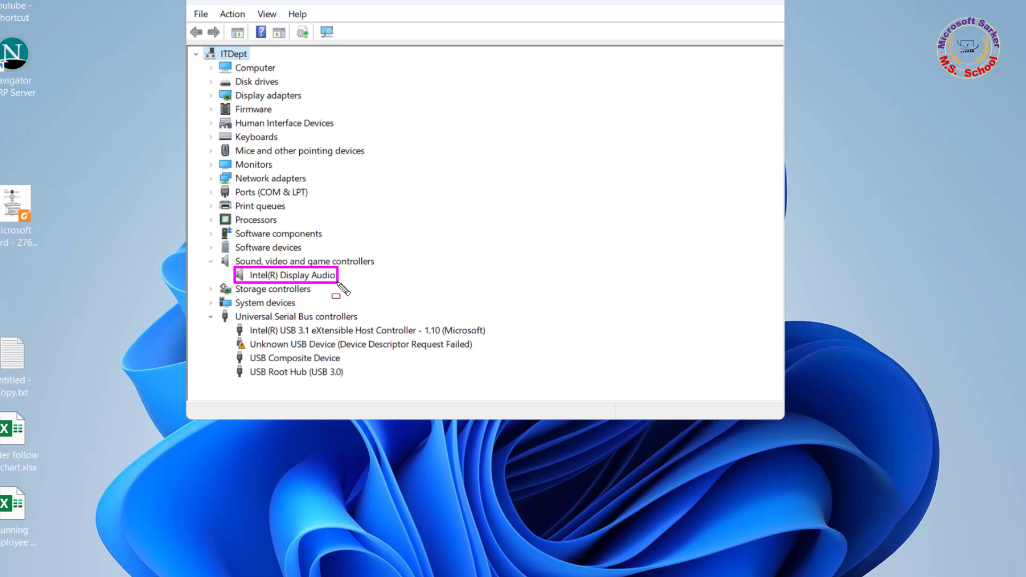
key(Escape)
Open the properties of Intel(R) Display Audio and show its driver information.
right_click(312, 278)
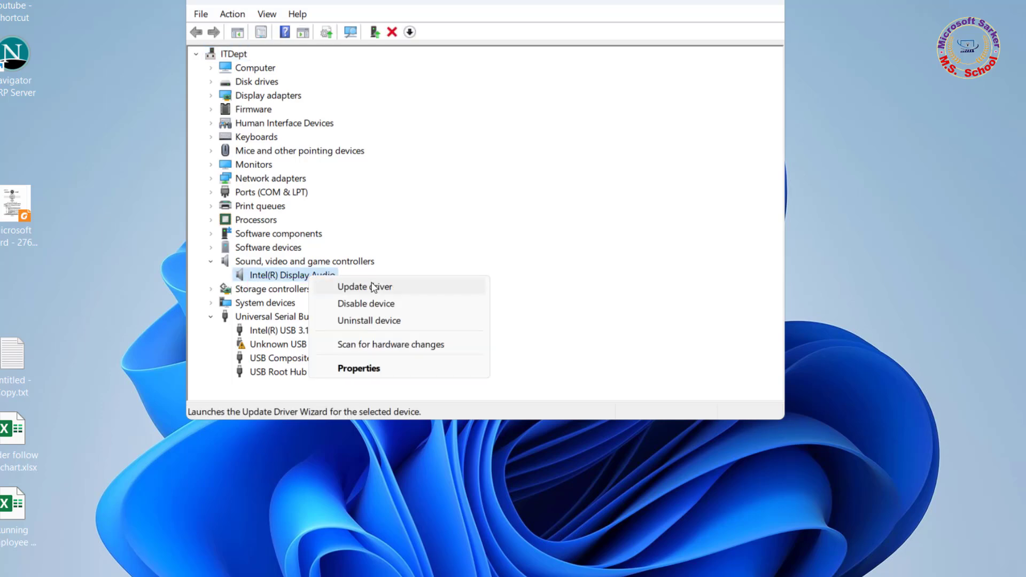
click(366, 371)
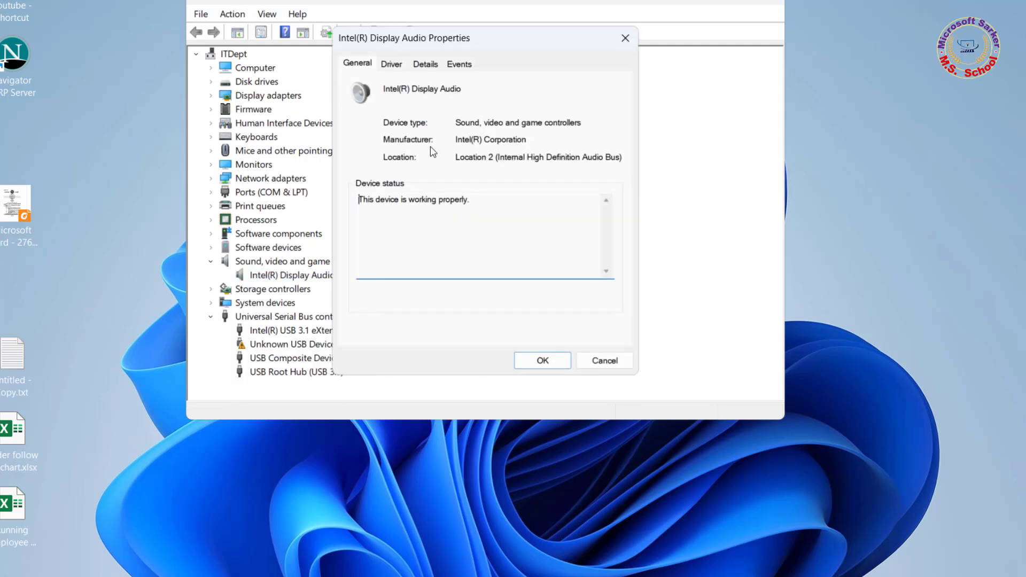
click(392, 64)
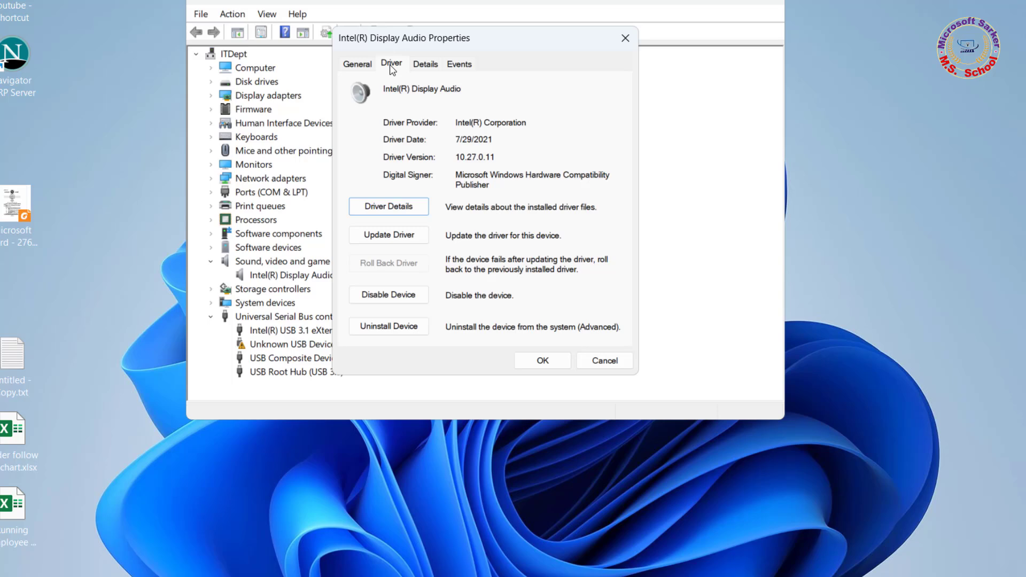
Update the Intel(R) Display Audio driver by searching automatically for drivers, and close Device Manager.
drag(345, 225, 458, 248)
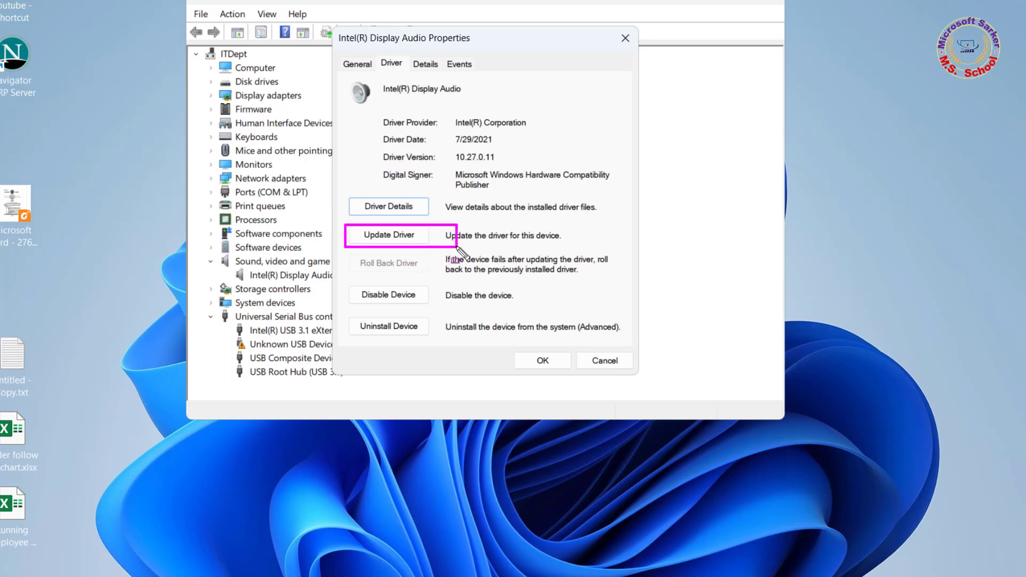
click(389, 236)
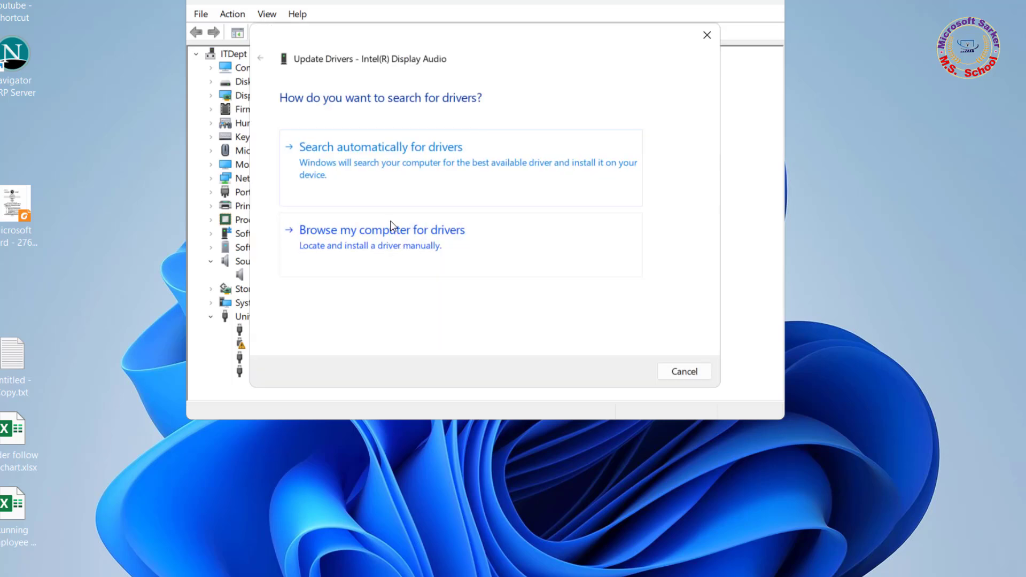
mouse_move(277, 127)
mouse_down()
mouse_move(567, 208)
mouse_move(658, 202)
mouse_up()
key(Escape)
click(367, 164)
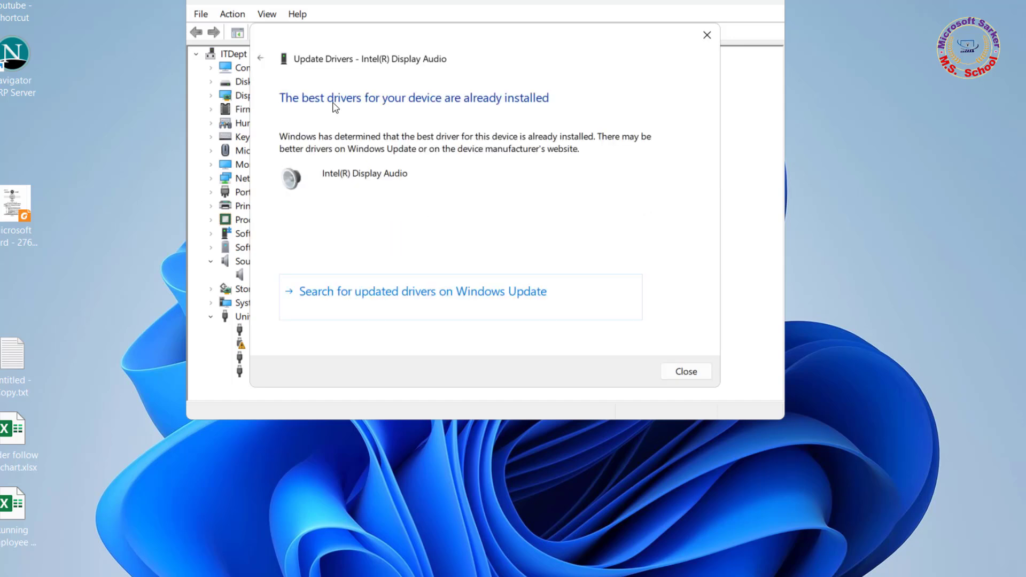
click(678, 375)
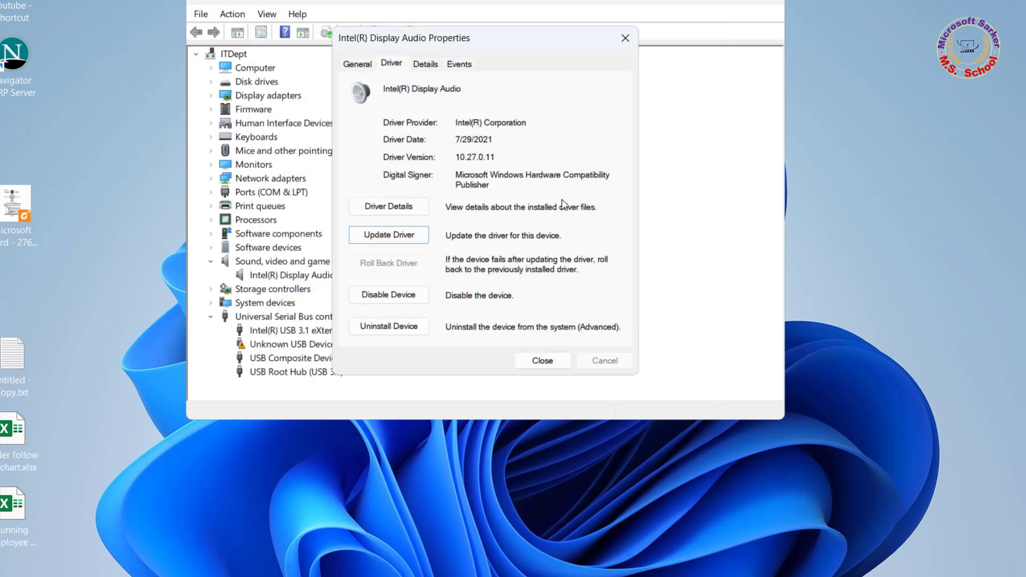
click(542, 359)
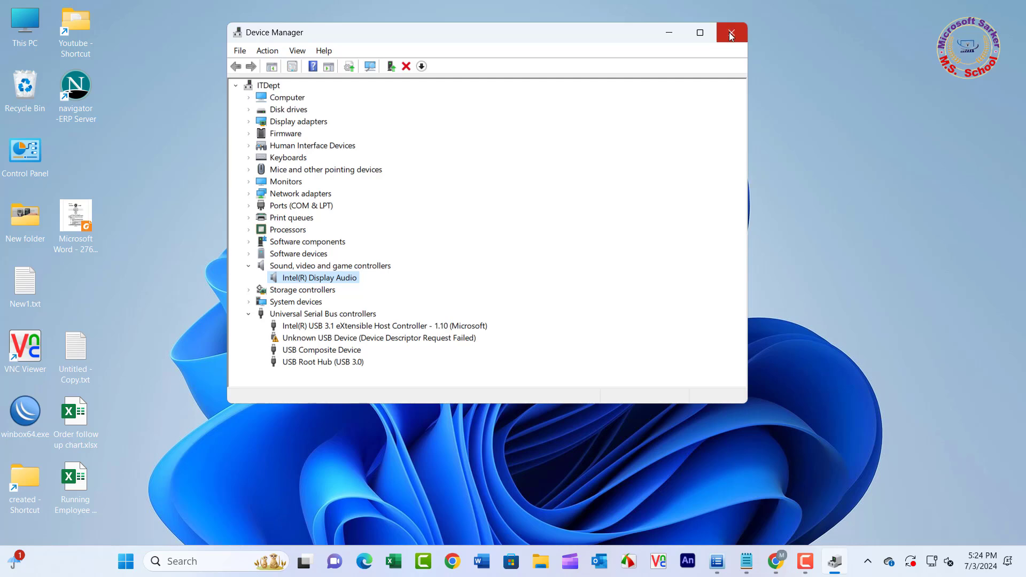
click(731, 33)
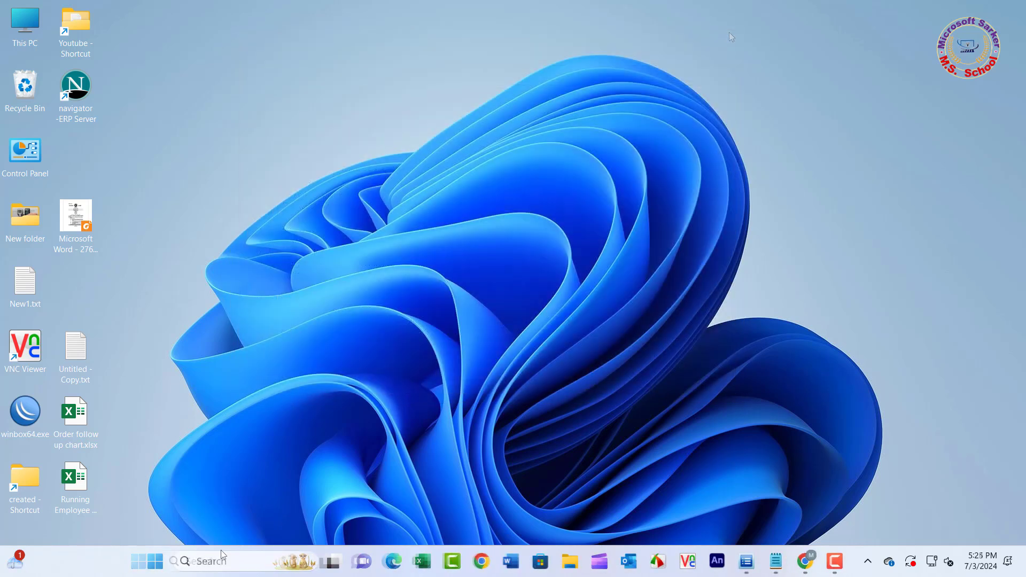
Open the computer's power options.
click(155, 565)
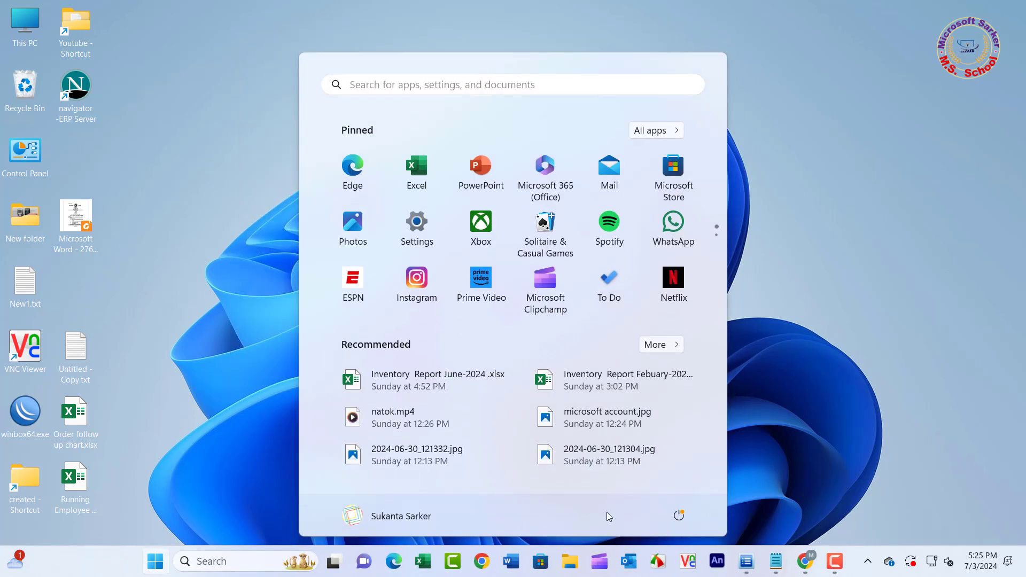
click(679, 516)
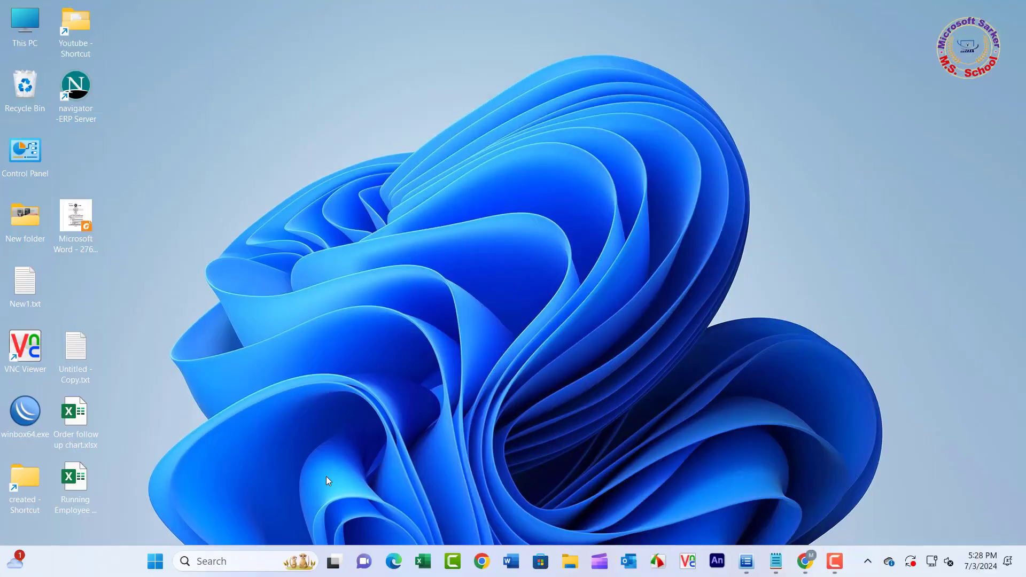
Search Windows for "sett" and open the Settings app.
click(223, 563)
text(se)
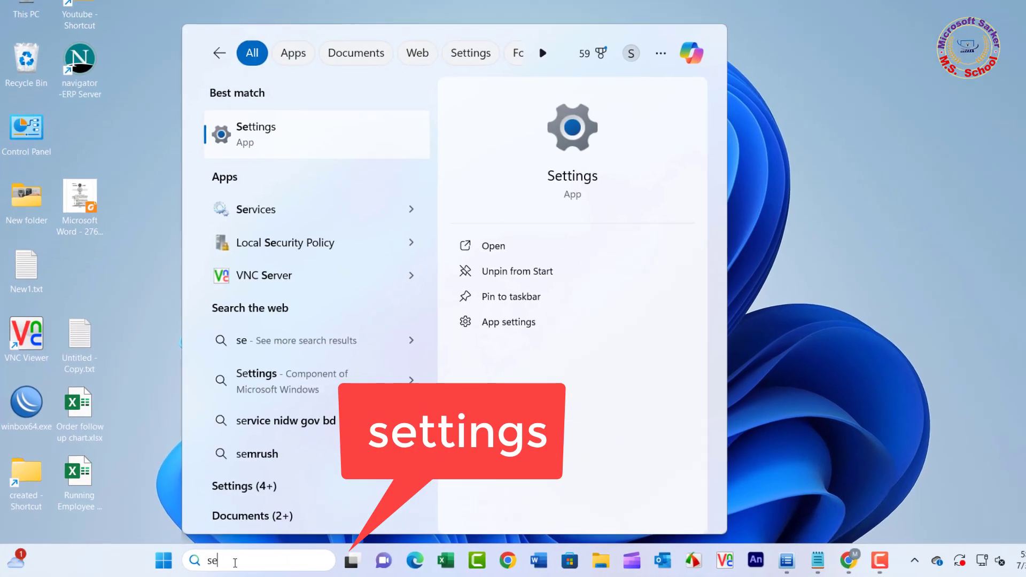
text(tt)
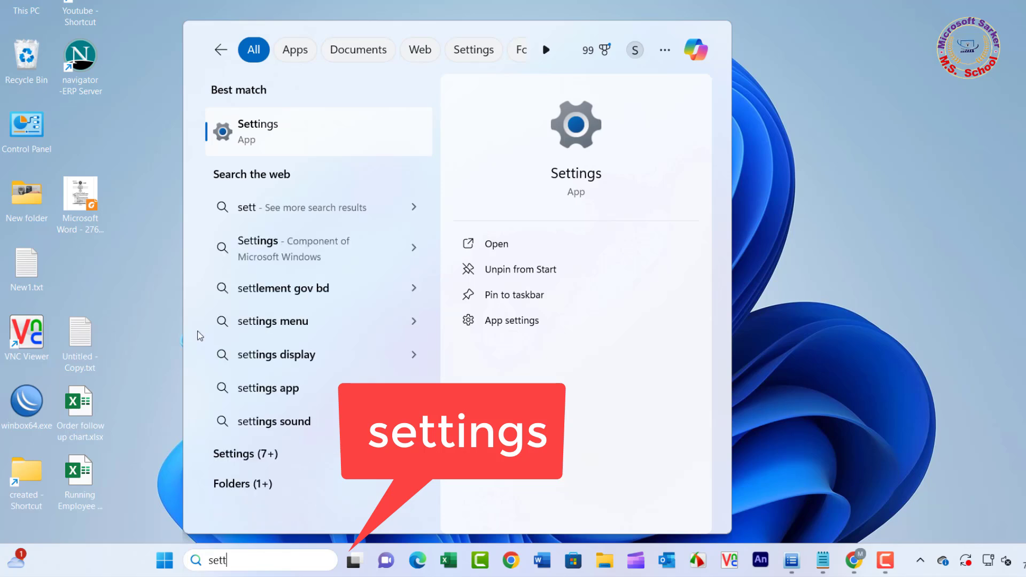
click(257, 136)
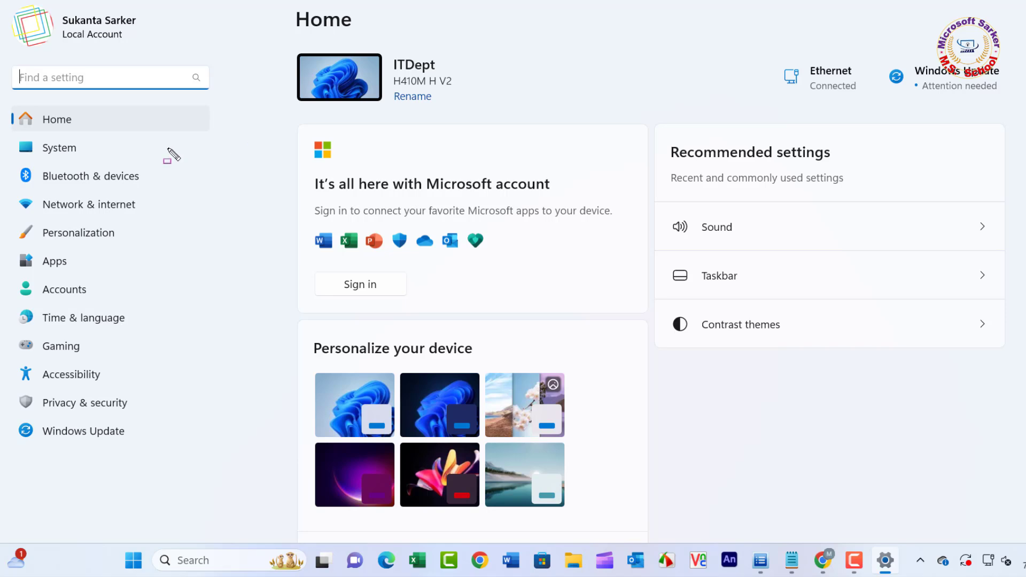
Go to the Sound page in the System settings.
drag(14, 135, 94, 162)
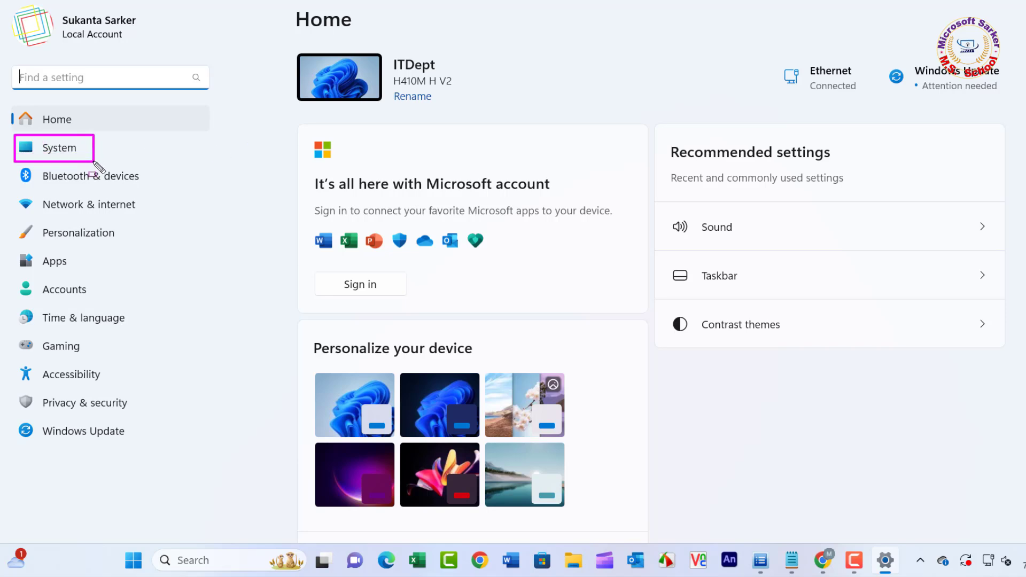
click(53, 150)
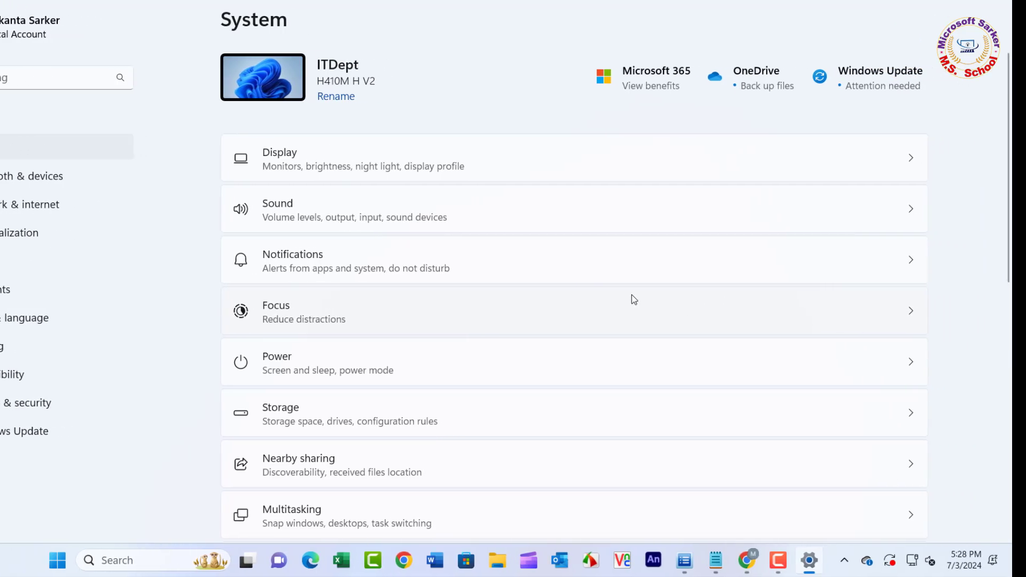
mouse_move(216, 177)
mouse_down()
mouse_move(591, 263)
mouse_move(938, 229)
mouse_up()
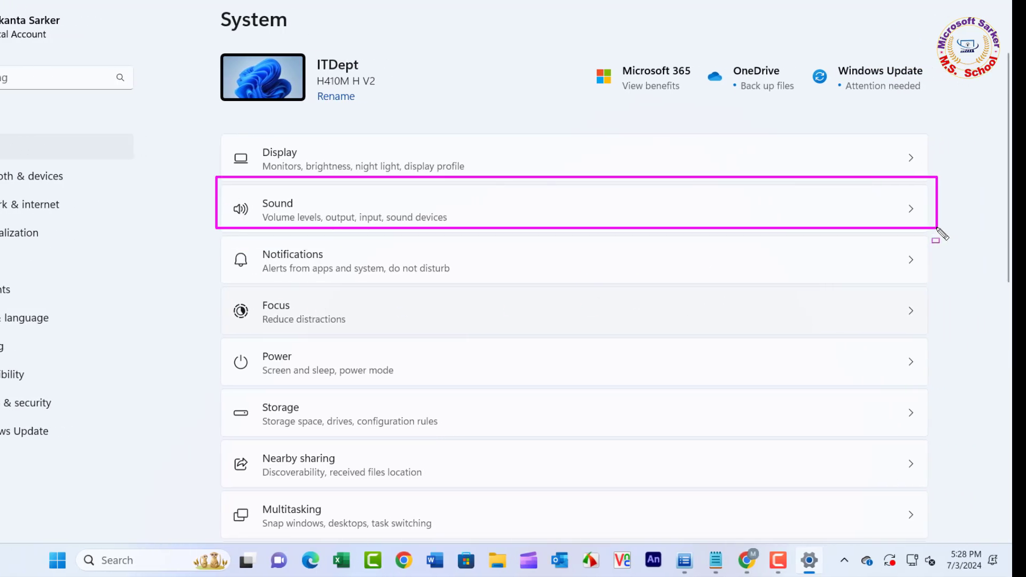
key(Escape)
click(396, 220)
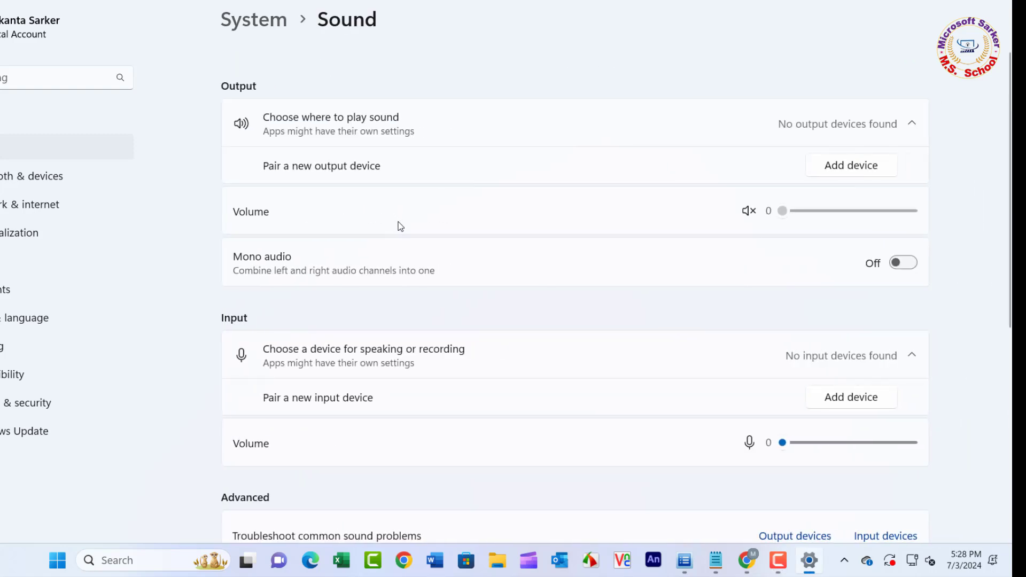
Launch the output devices troubleshooter for common sound problems and move the Get Help window aside.
scroll(485, 225, down, 3)
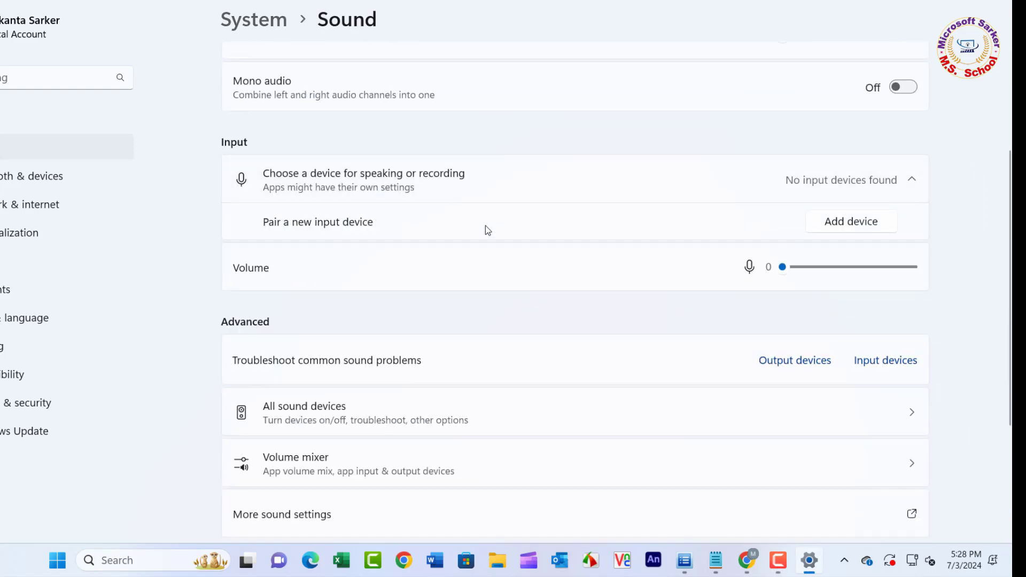
mouse_move(214, 346)
mouse_down()
mouse_move(485, 380)
mouse_move(946, 381)
mouse_up()
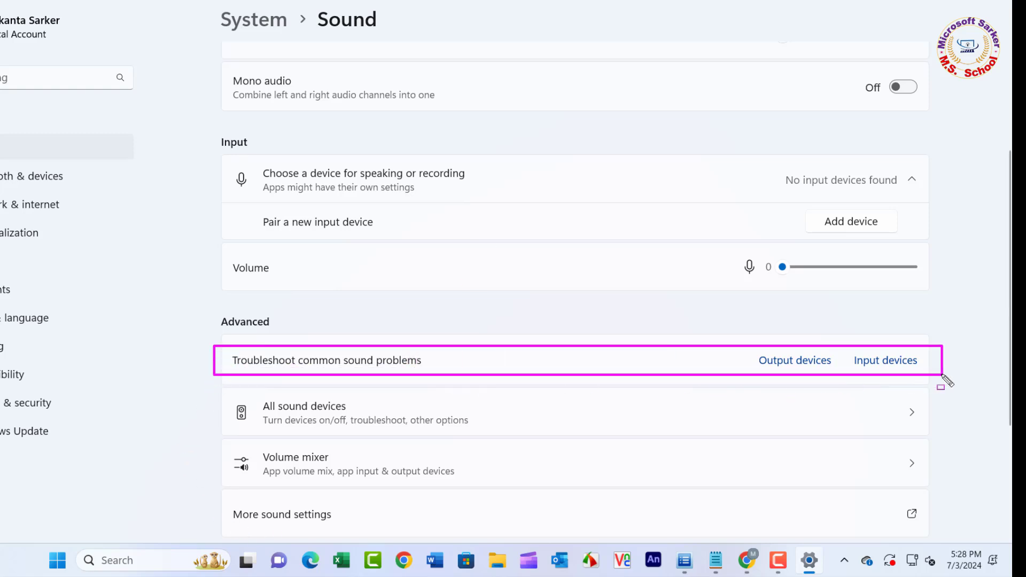
click(769, 362)
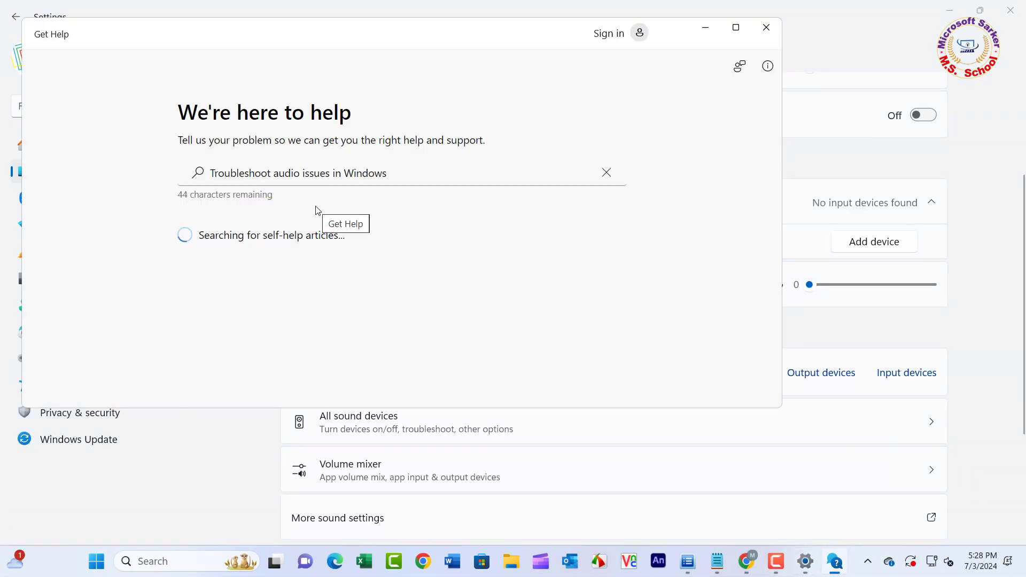
drag(344, 34, 466, 48)
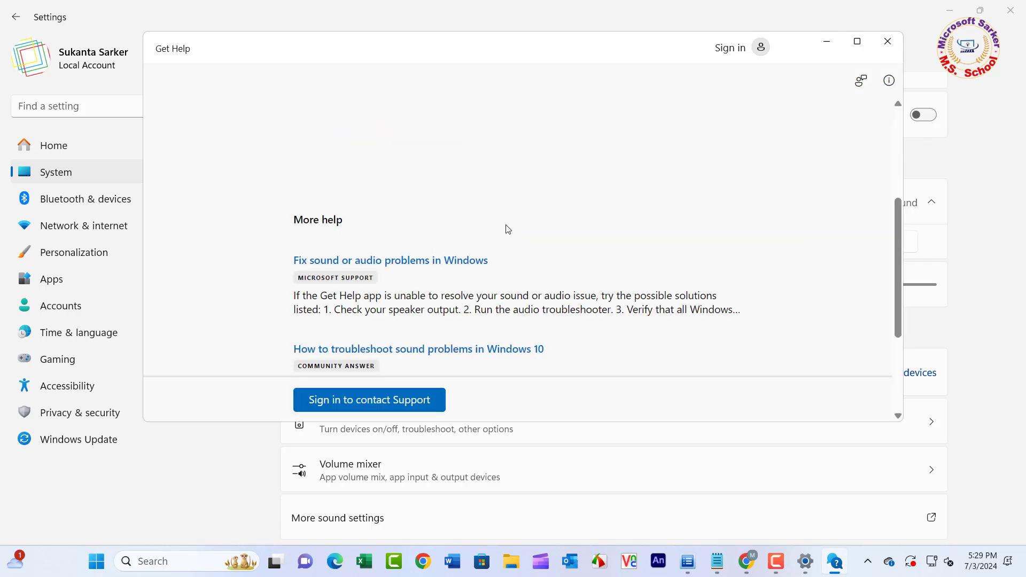
click(368, 235)
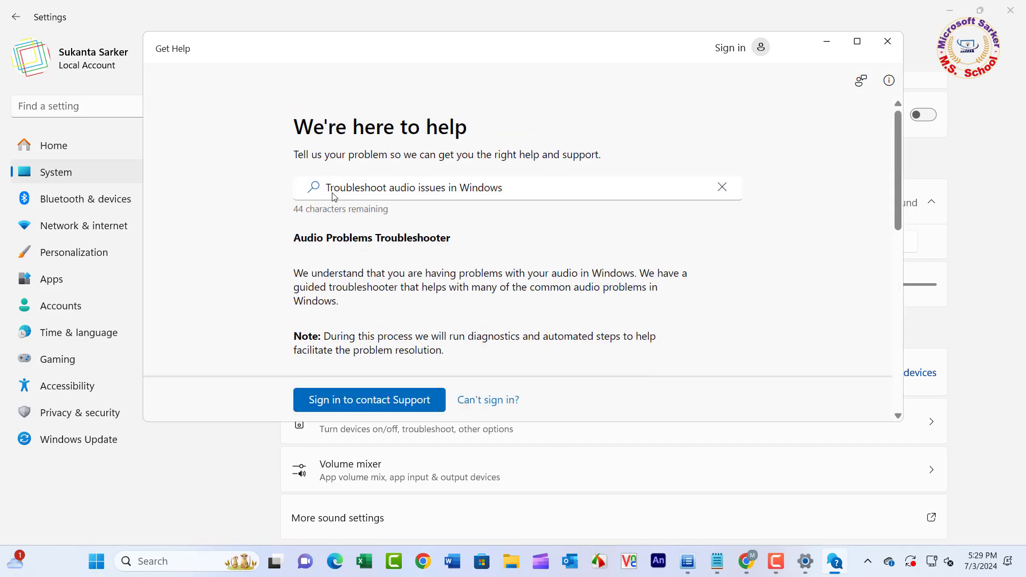
drag(292, 239, 462, 244)
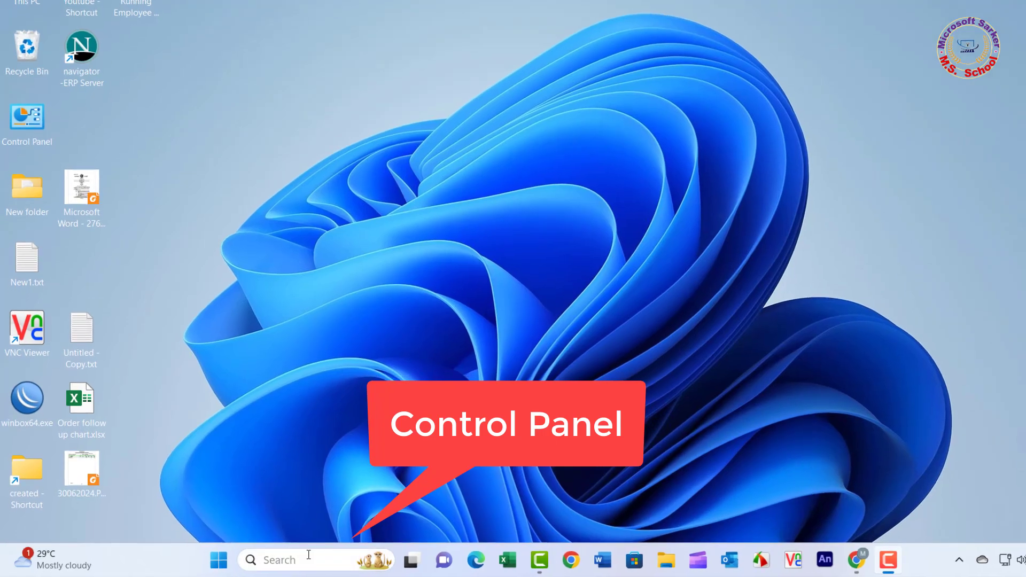
Search Windows for "con" and open the Control Panel.
click(340, 552)
text(co)
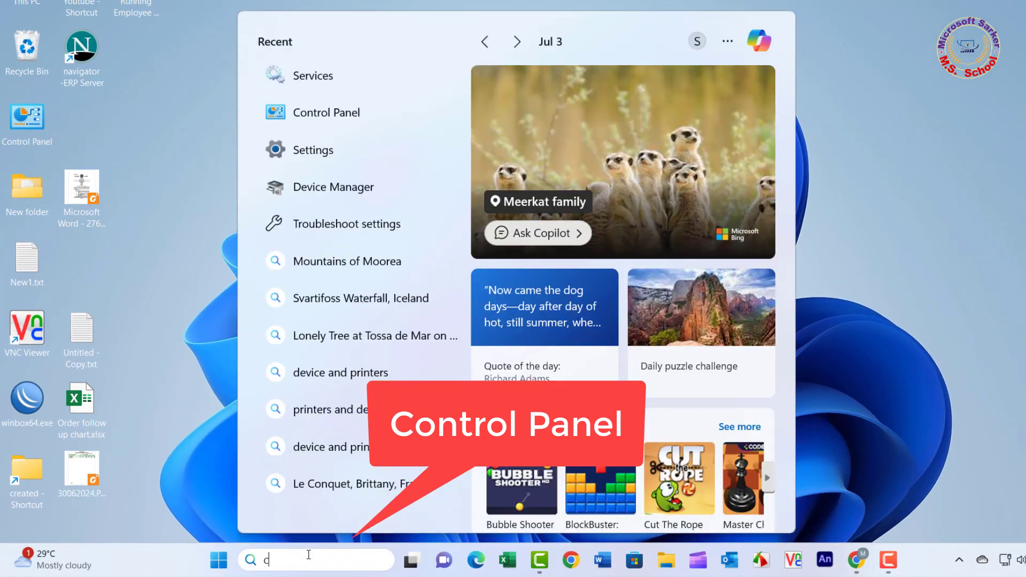
text(n)
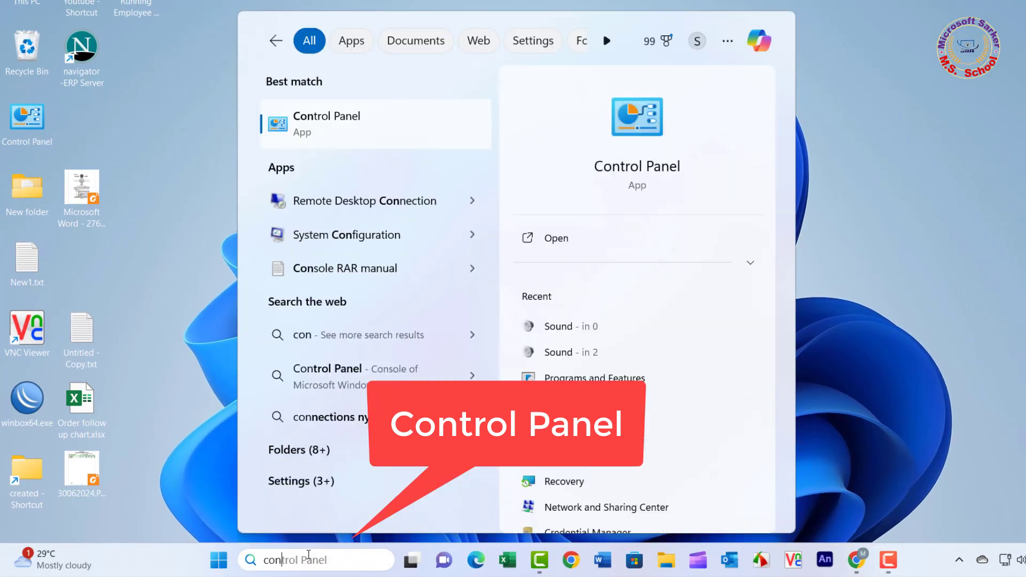
click(302, 128)
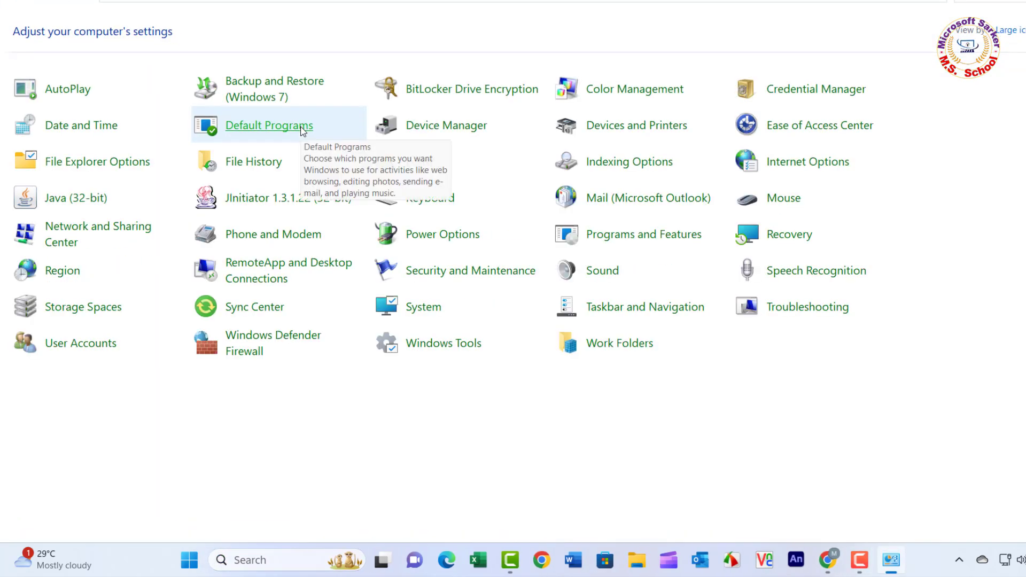
Open the Sound settings from the list of all Control Panel items.
drag(543, 250, 628, 287)
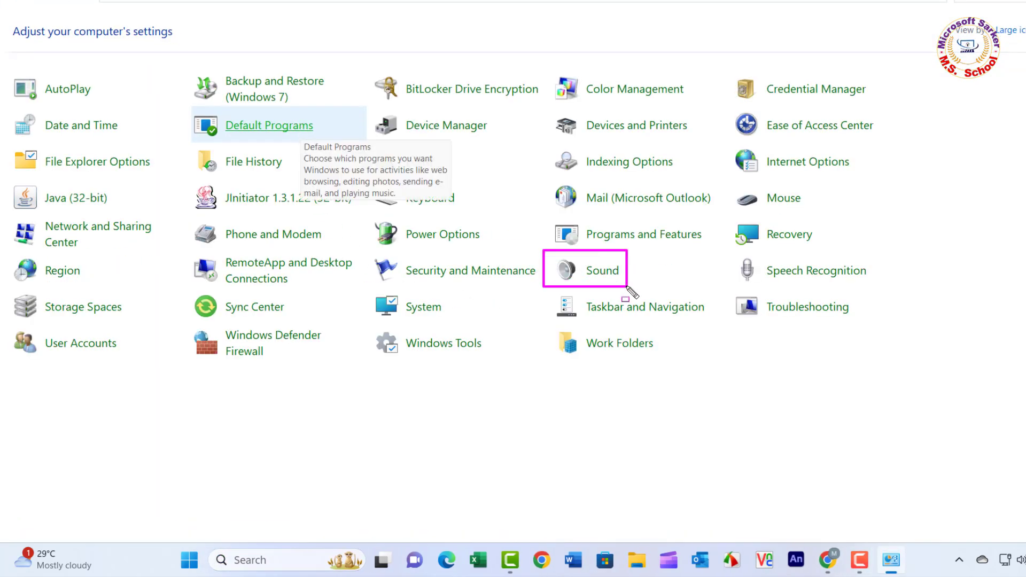
key(Escape)
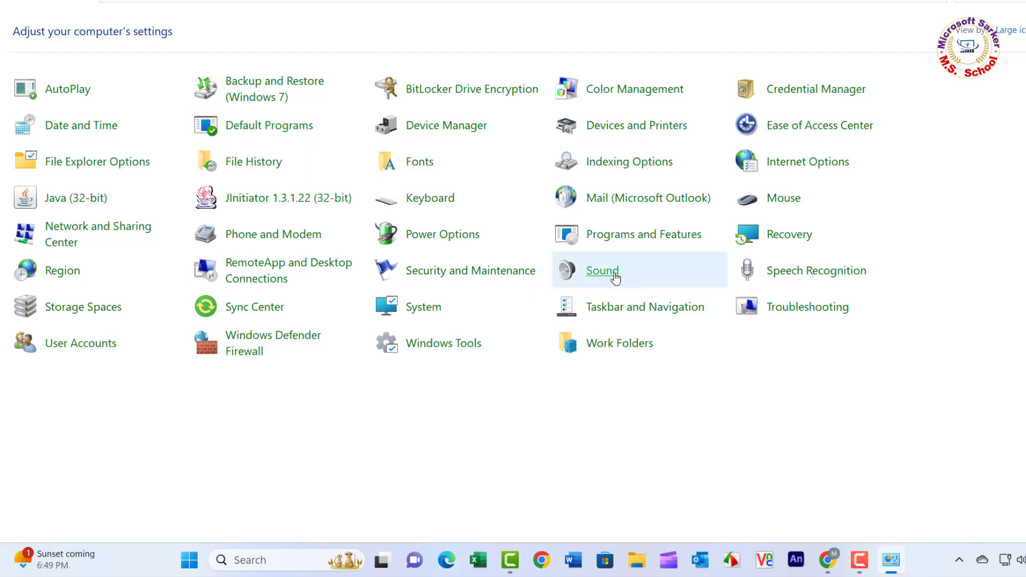
click(616, 277)
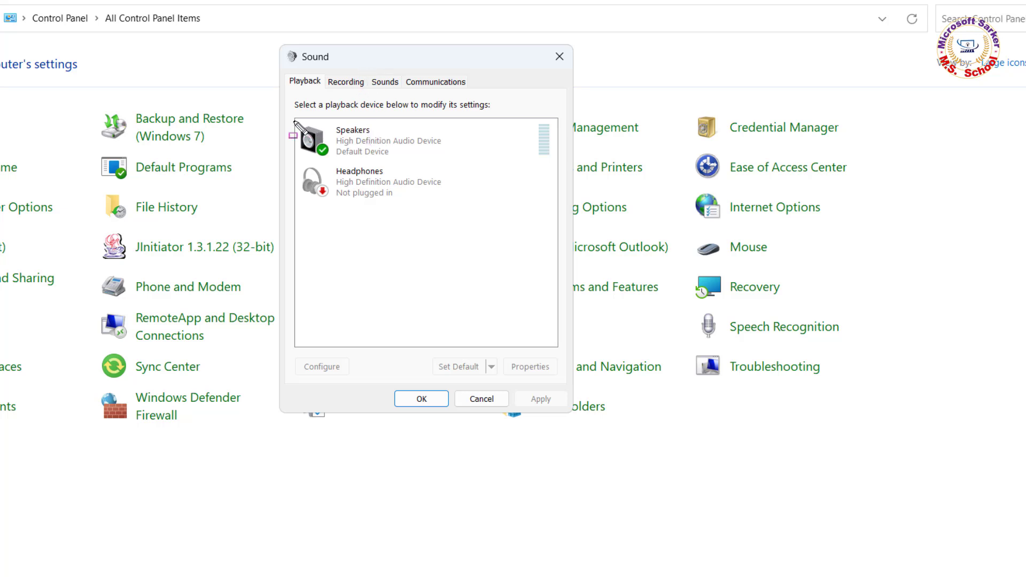
Open the properties of the Speakers playback device.
key(ctrl+2)
drag(293, 122, 444, 149)
key(Escape)
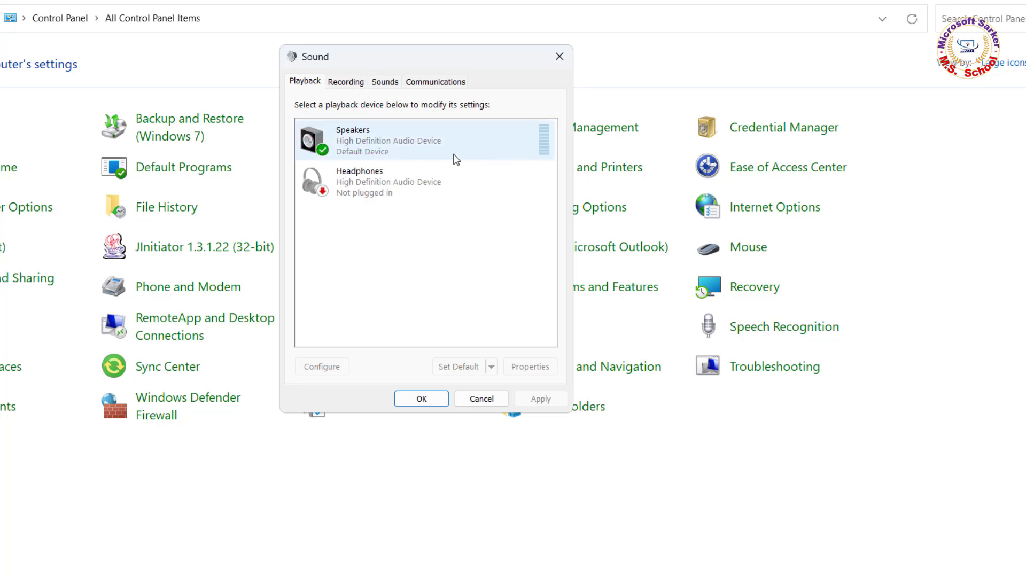
click(376, 141)
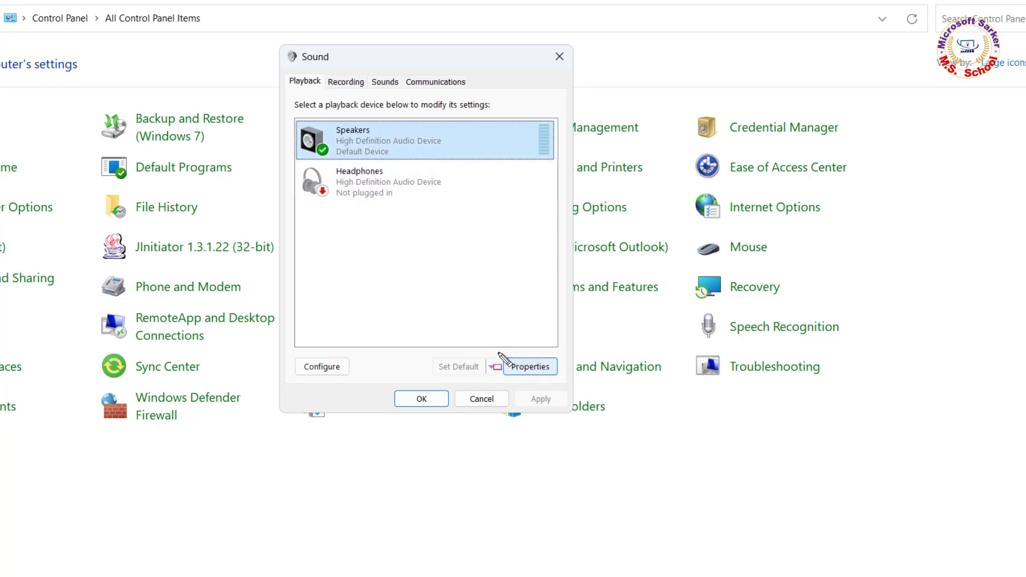
drag(499, 354, 554, 378)
click(530, 367)
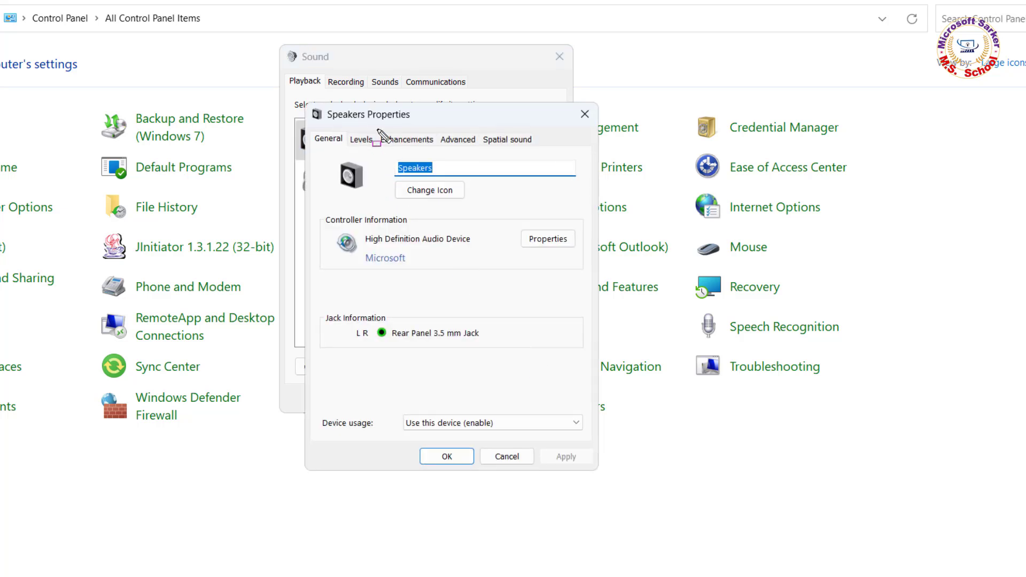
Try Disable all enhancements for the speakers, switch the option back off and apply the setting.
drag(377, 129, 438, 157)
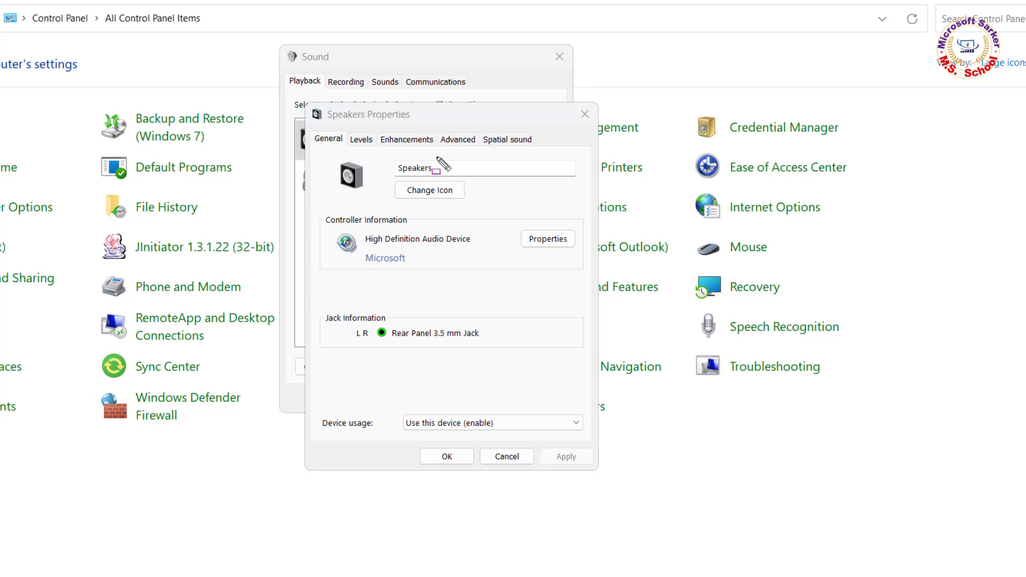
click(415, 141)
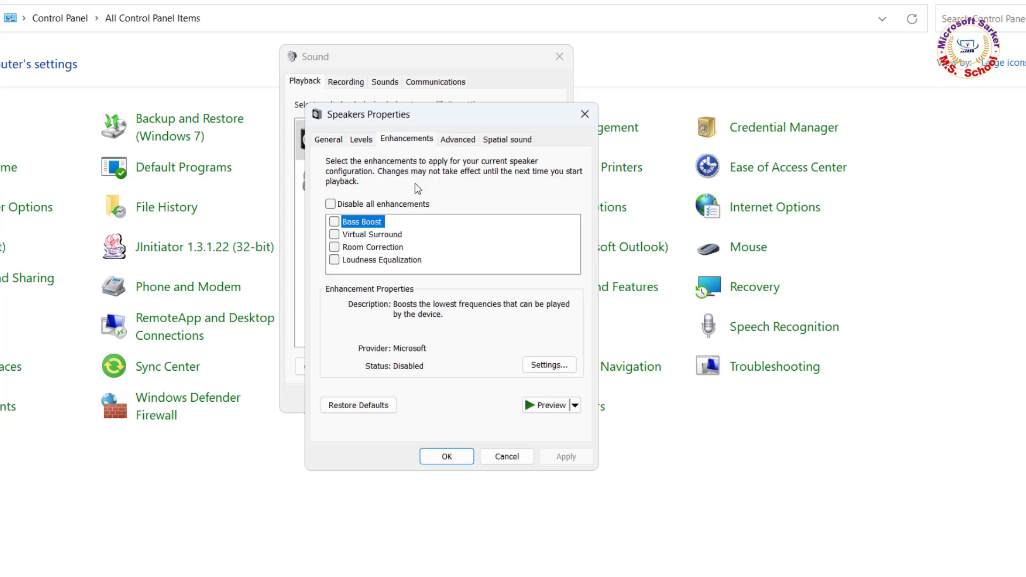
click(341, 205)
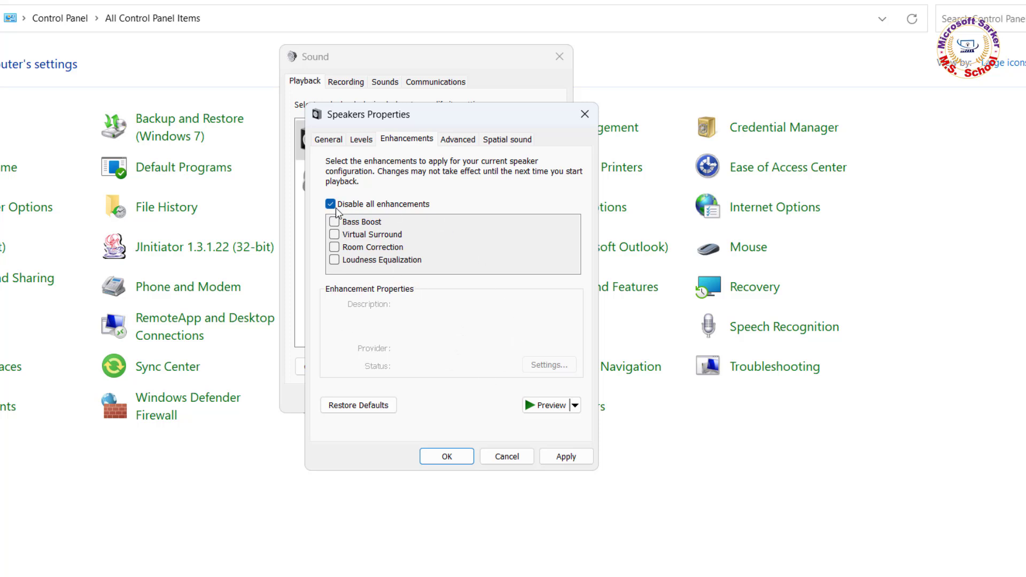
drag(315, 193, 469, 219)
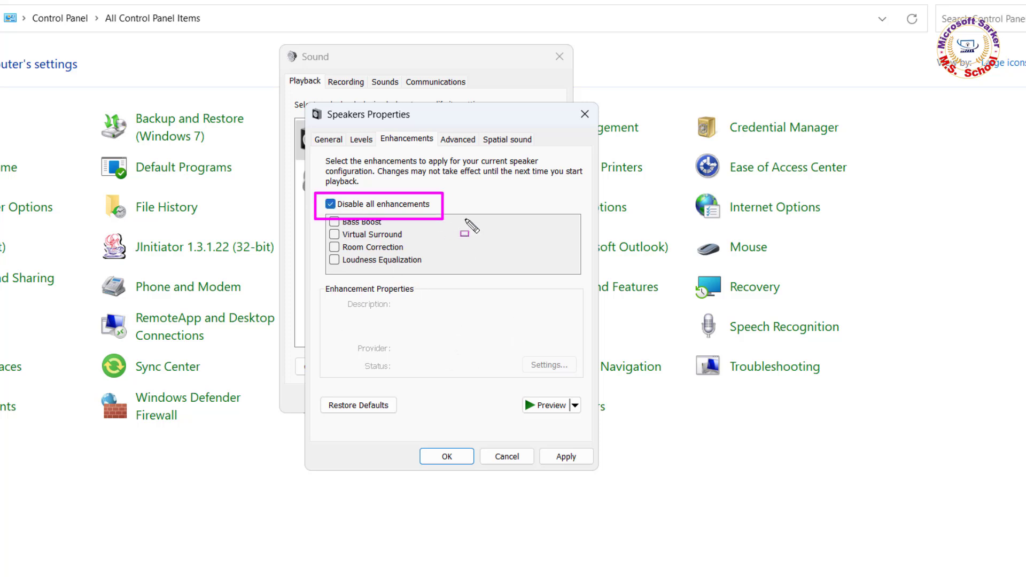
click(331, 204)
click(571, 458)
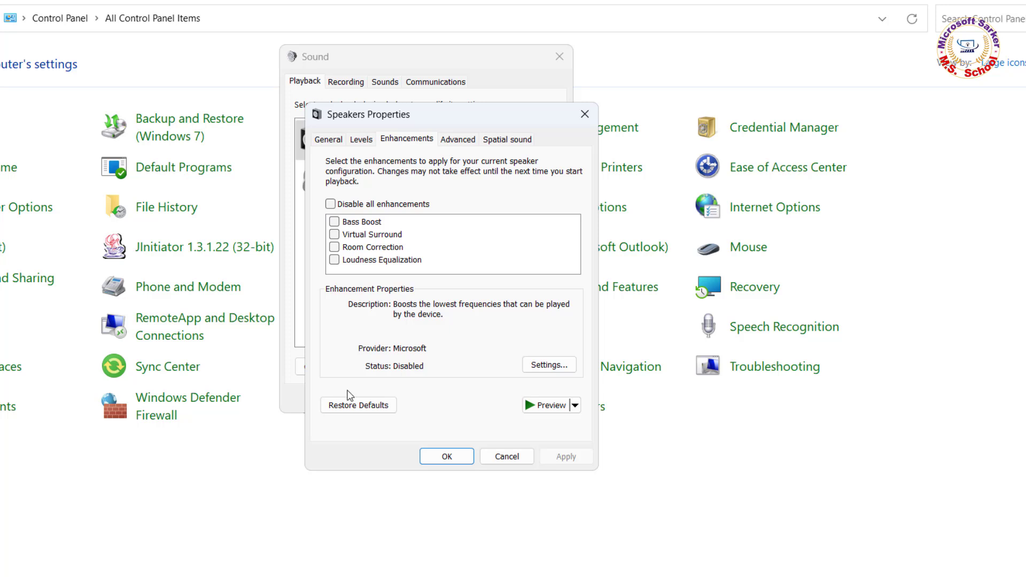
Allow applications to take exclusive control of the speakers, and accept the Speakers Properties and Sound dialogs.
click(466, 141)
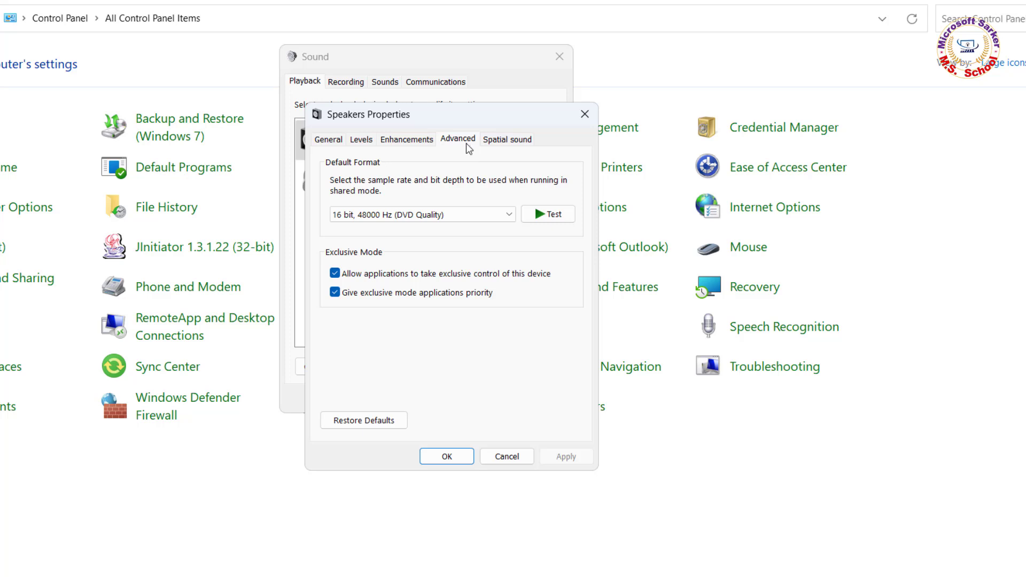
click(335, 273)
click(335, 273)
click(447, 456)
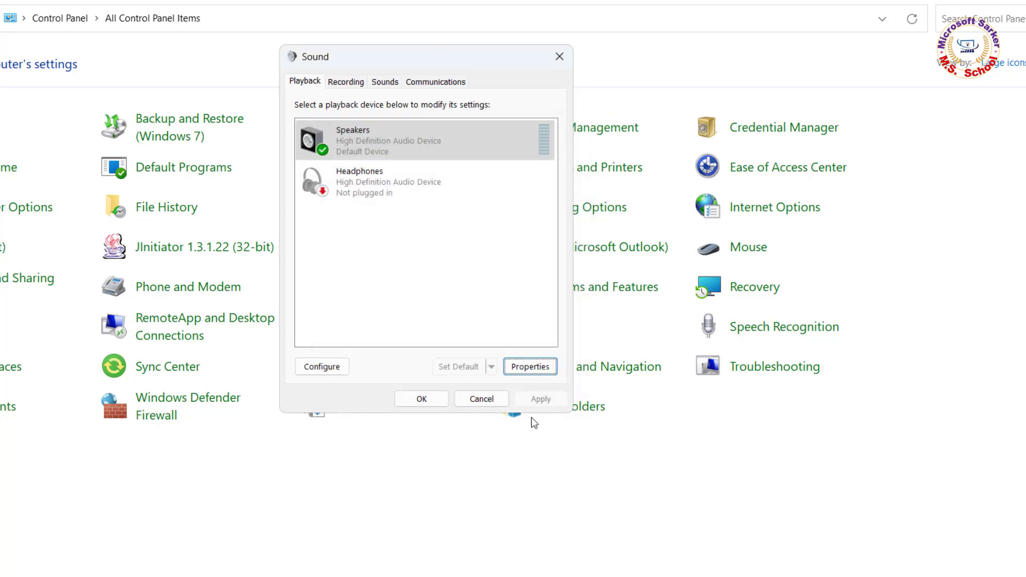
click(422, 399)
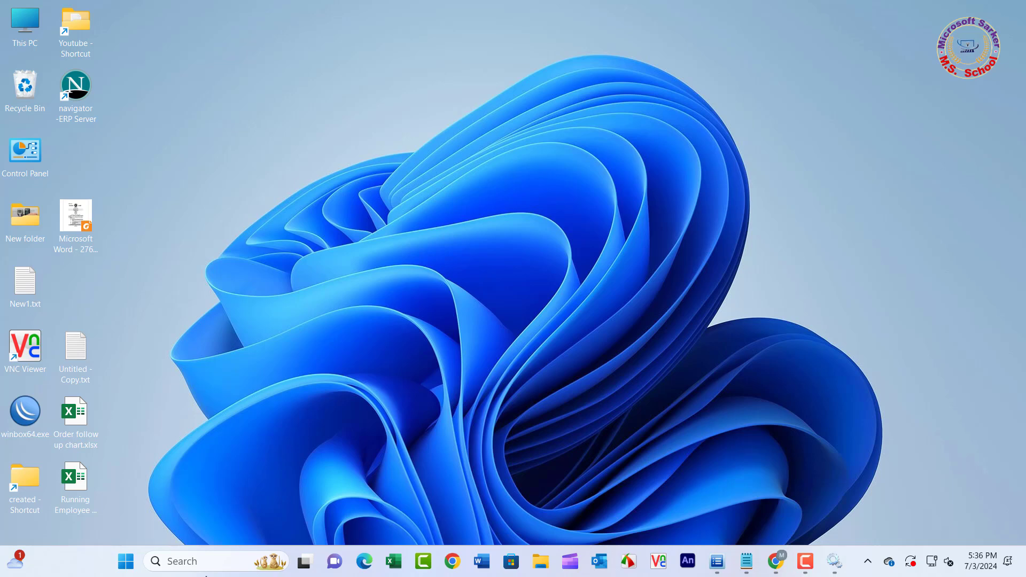
Search Windows for "serv" and open the Services app.
click(213, 560)
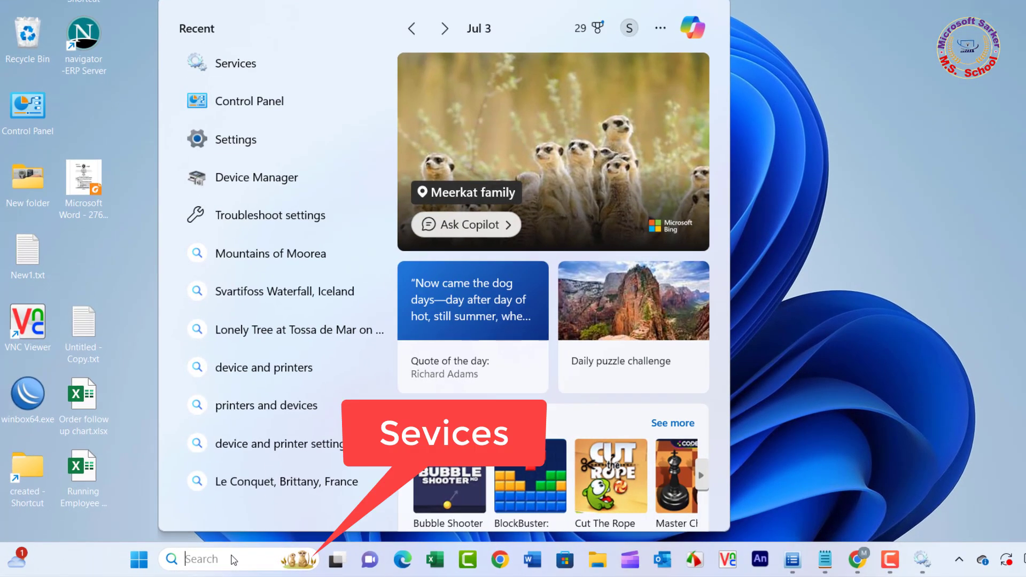
text(serv)
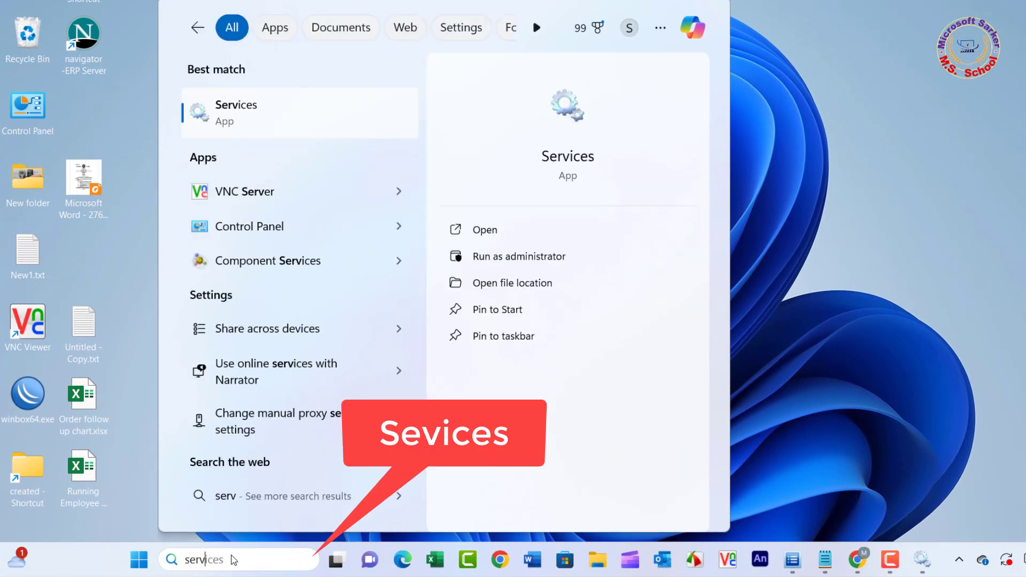
key(ctrl+shift+d)
drag(174, 83, 300, 134)
key(Escape)
click(239, 114)
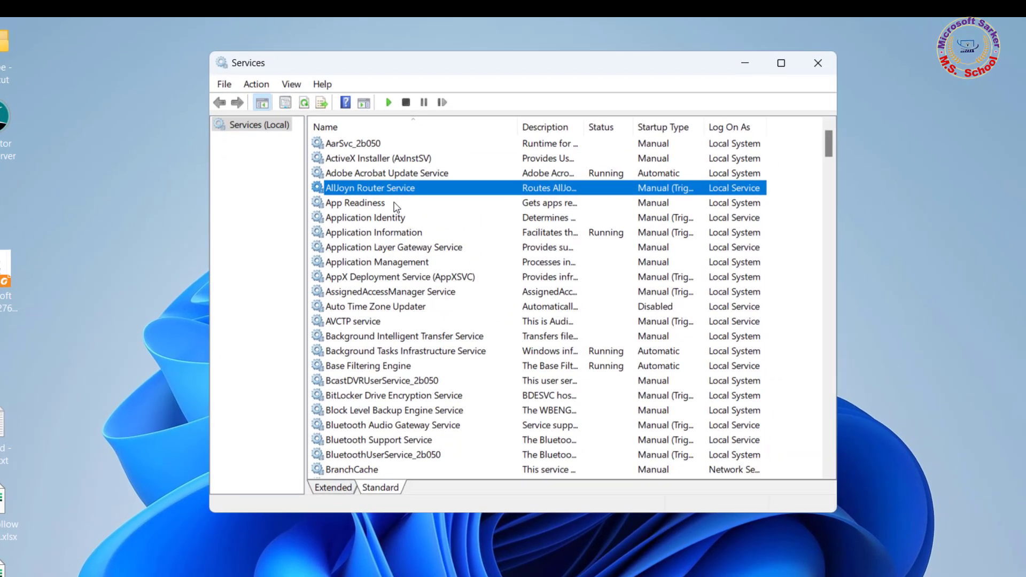
Find the Windows Audio service in the services list and open its properties.
scroll(465, 119, down, 2)
scroll(396, 206, down, 20)
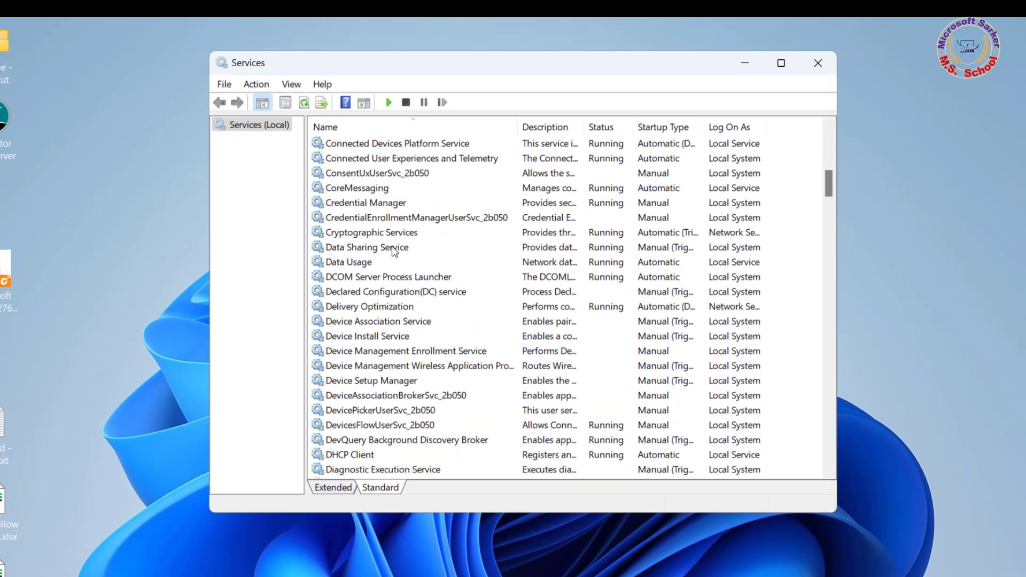
scroll(394, 262, down, 20)
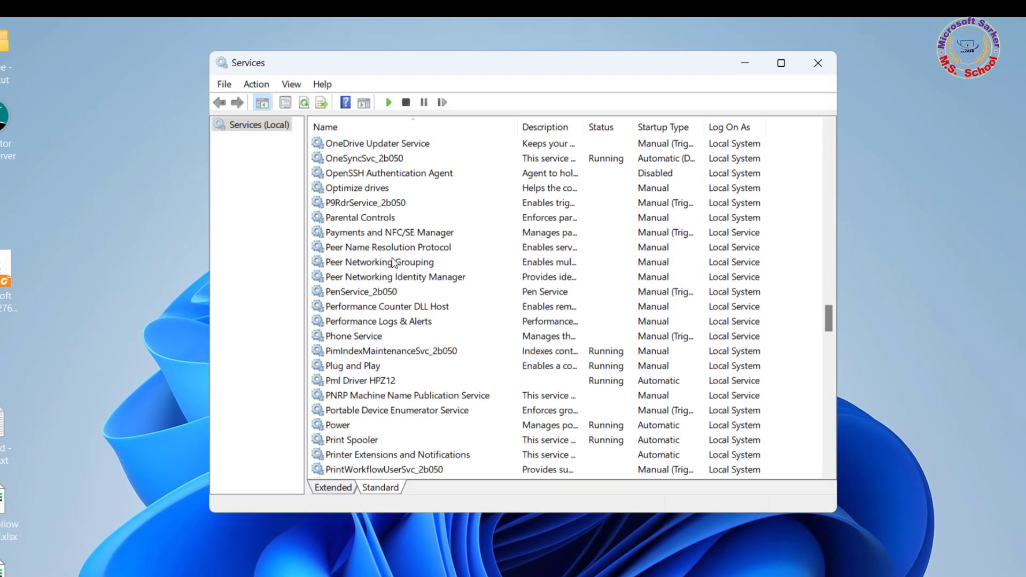
scroll(394, 262, down, 5)
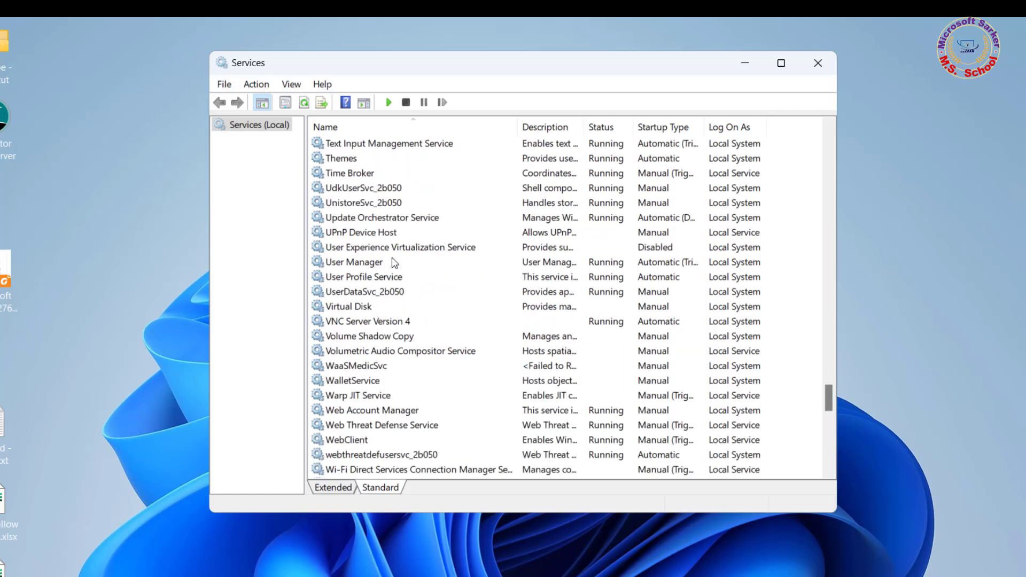
scroll(393, 257, down, 5)
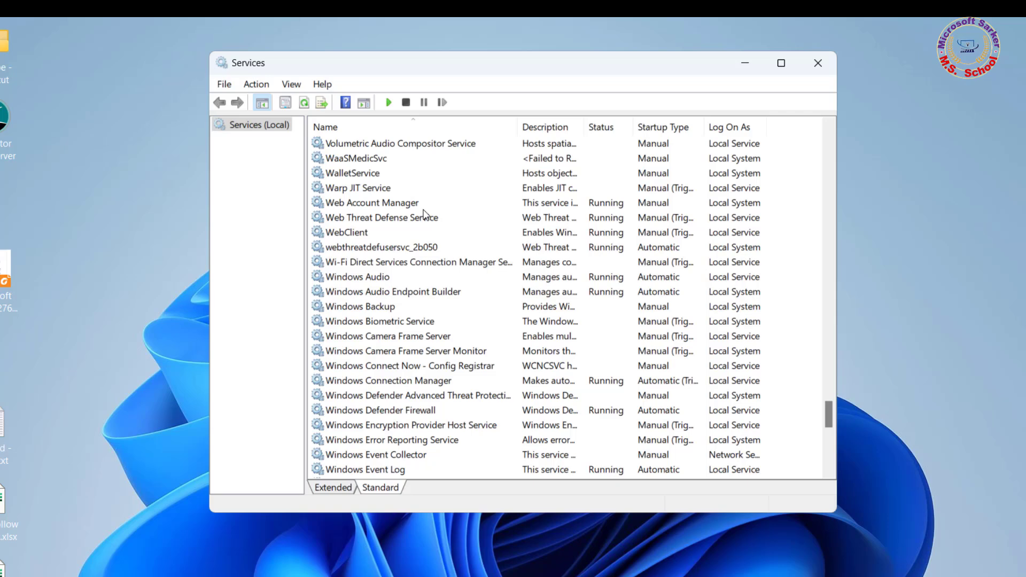
mouse_move(308, 262)
mouse_down()
mouse_move(359, 282)
mouse_move(425, 288)
mouse_up()
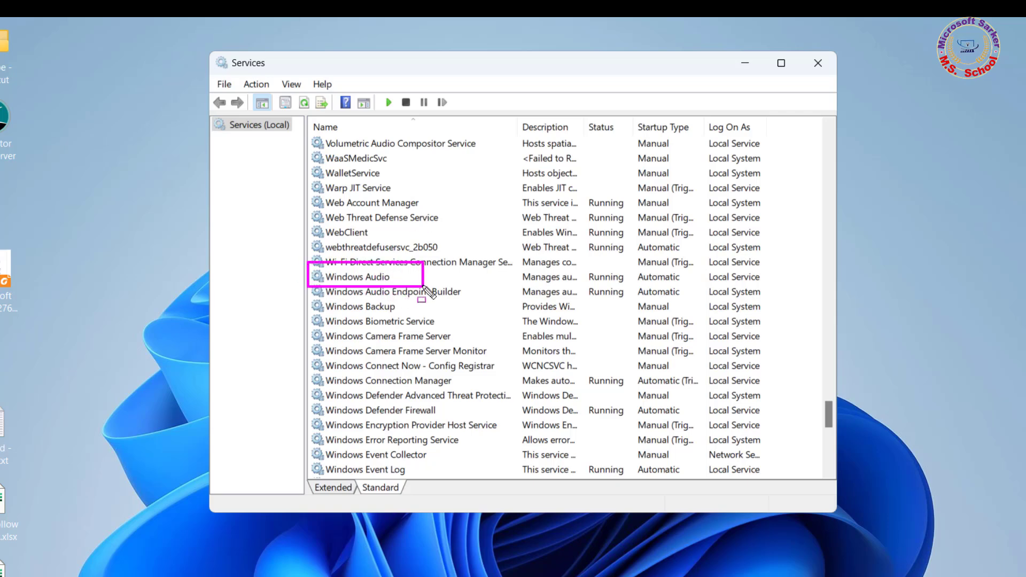
key(Escape)
double_click(378, 277)
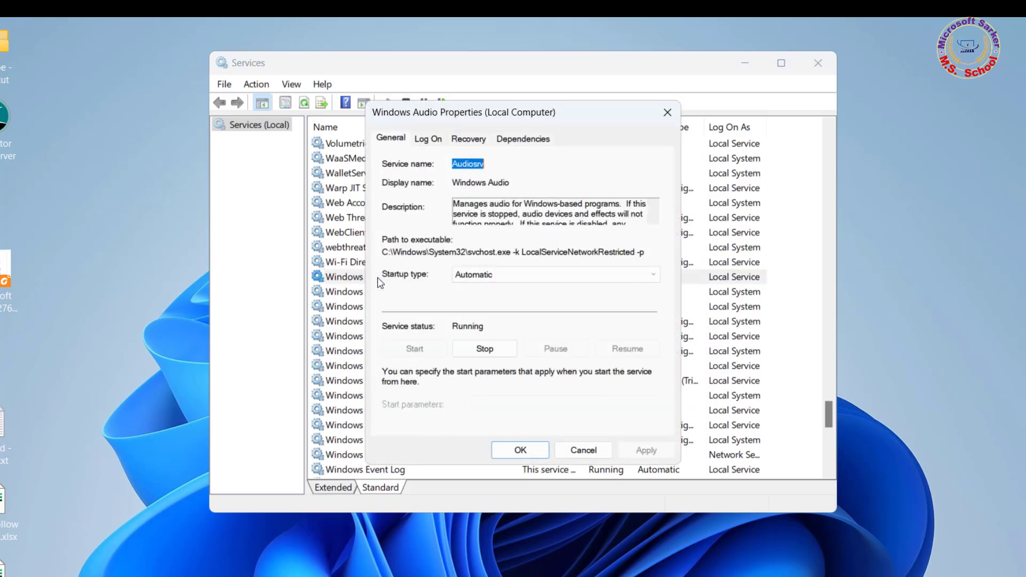
Set the Windows Audio startup type to Automatic, stop and restart the service, and accept its properties.
click(528, 275)
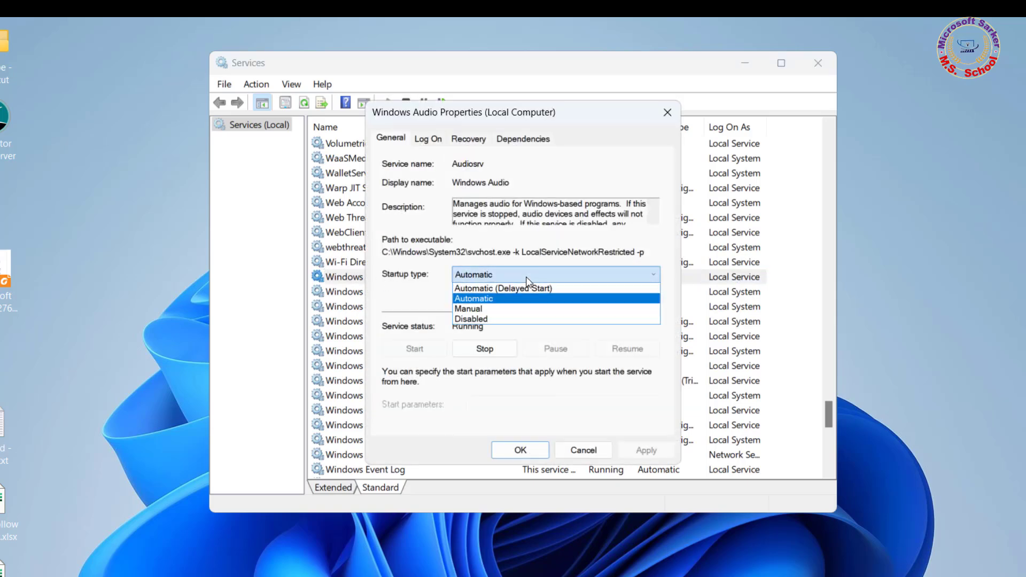
click(481, 299)
click(476, 349)
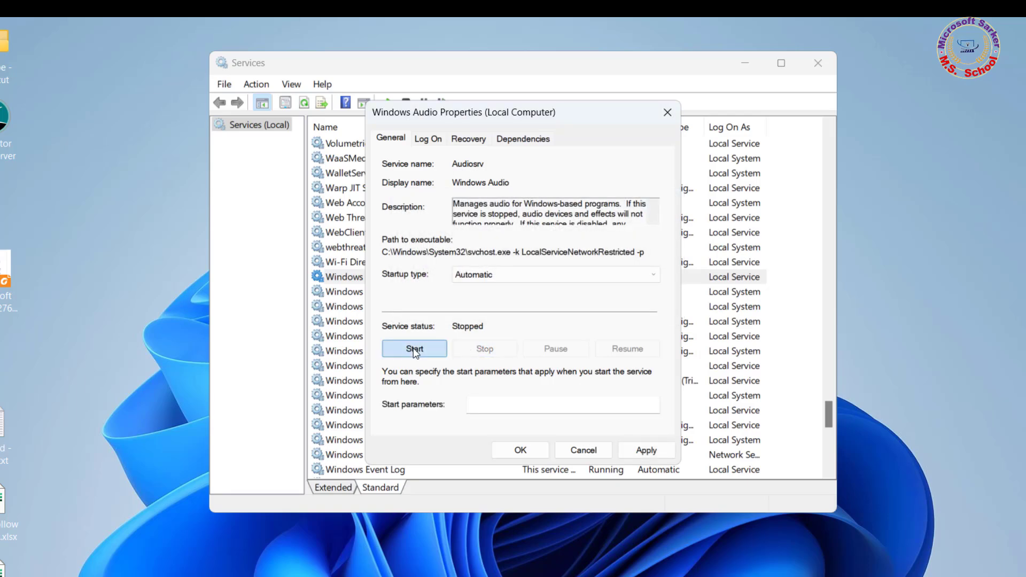
click(414, 350)
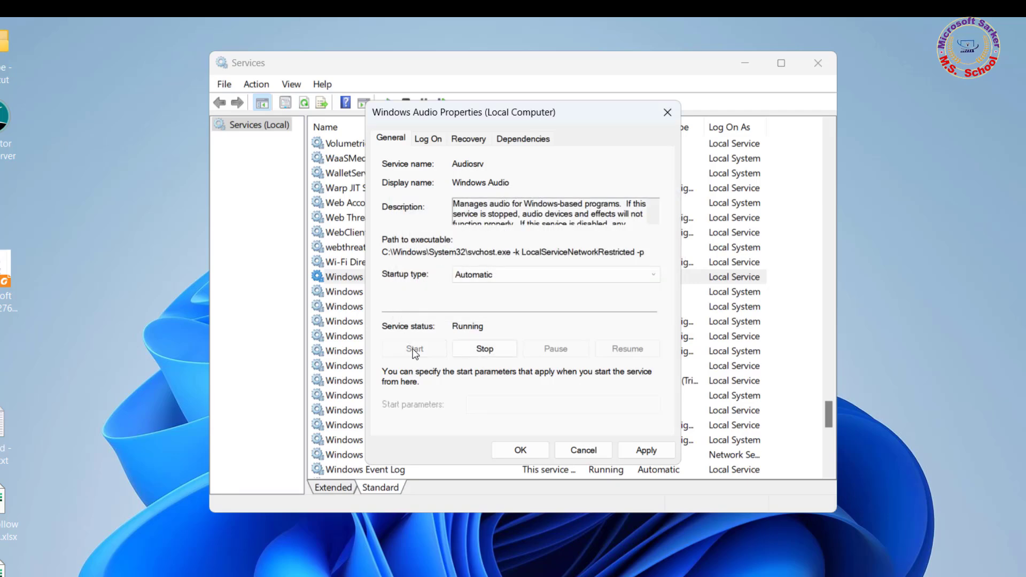
click(652, 451)
click(521, 450)
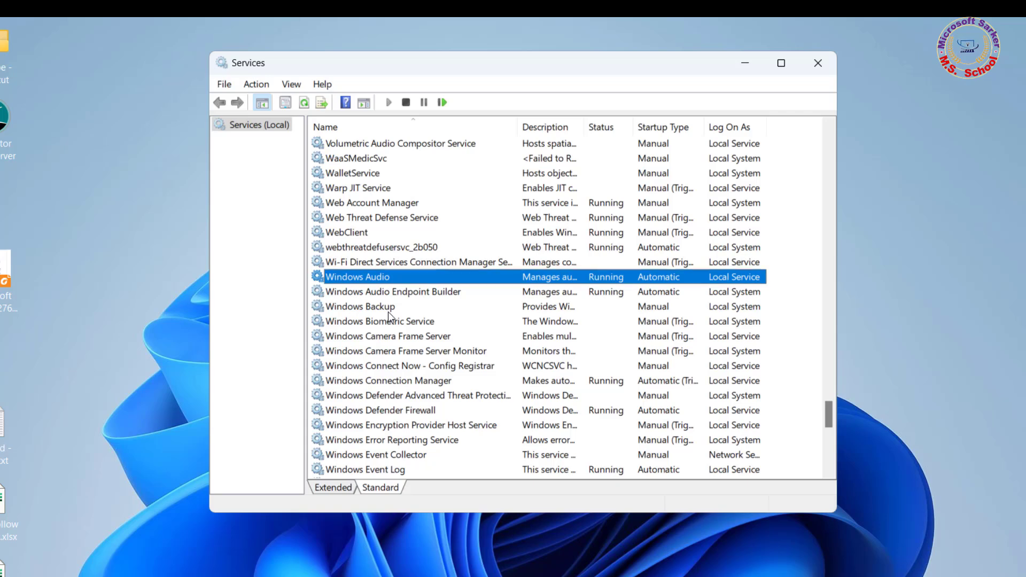
Restart the Windows Audio Endpoint Builder service.
drag(309, 285, 477, 303)
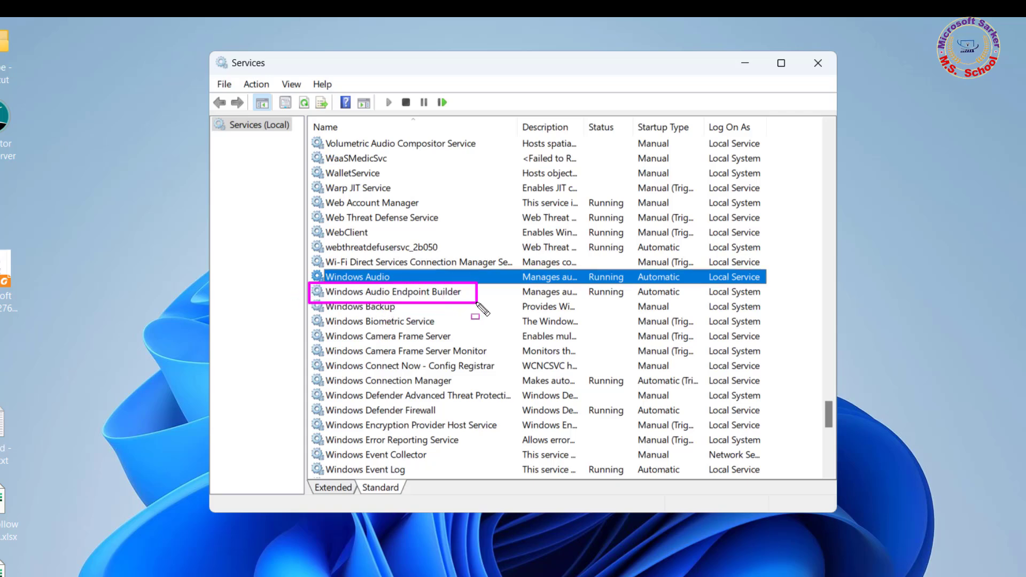
key(Escape)
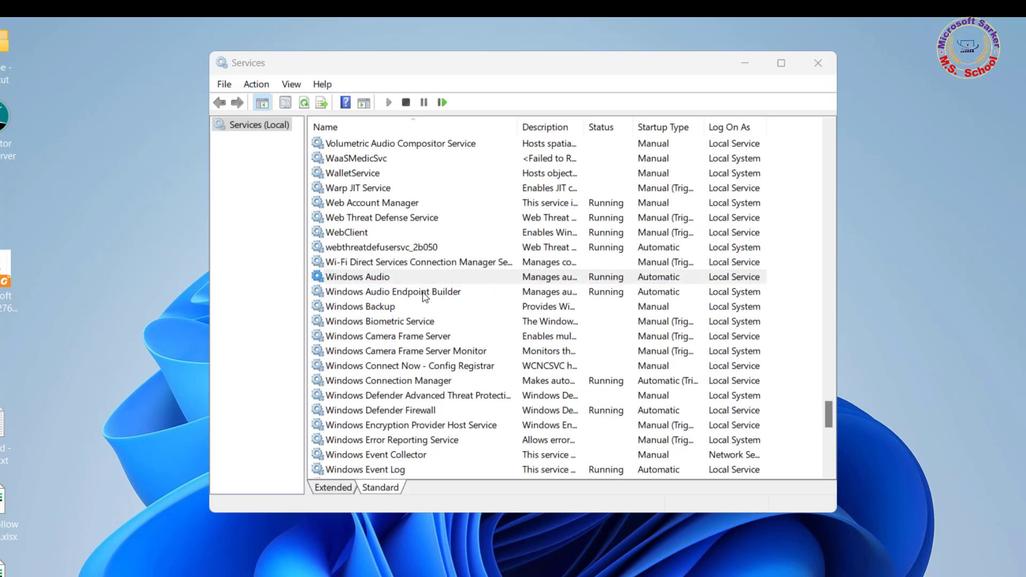
click(425, 297)
right_click(425, 297)
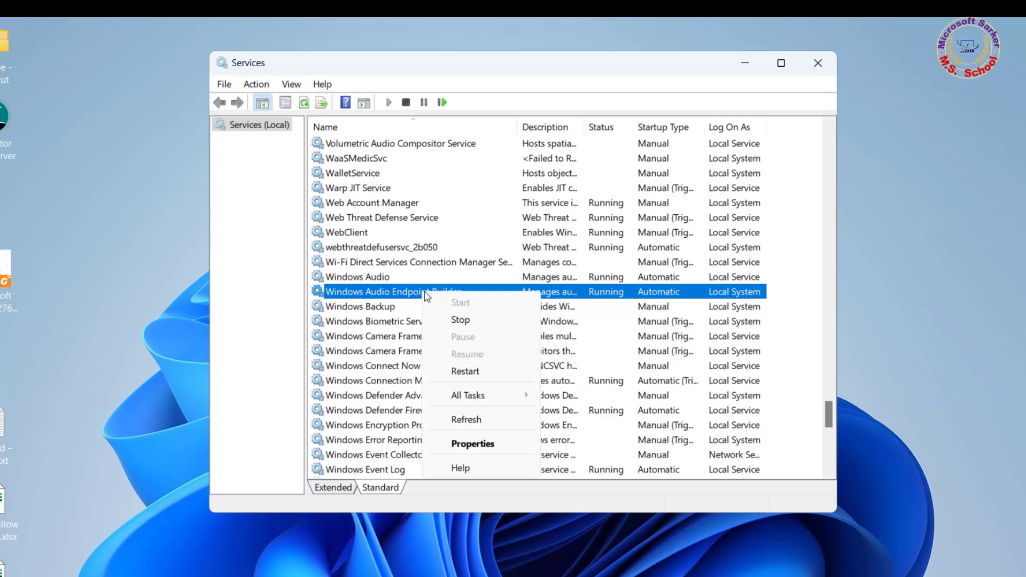
click(465, 372)
click(416, 342)
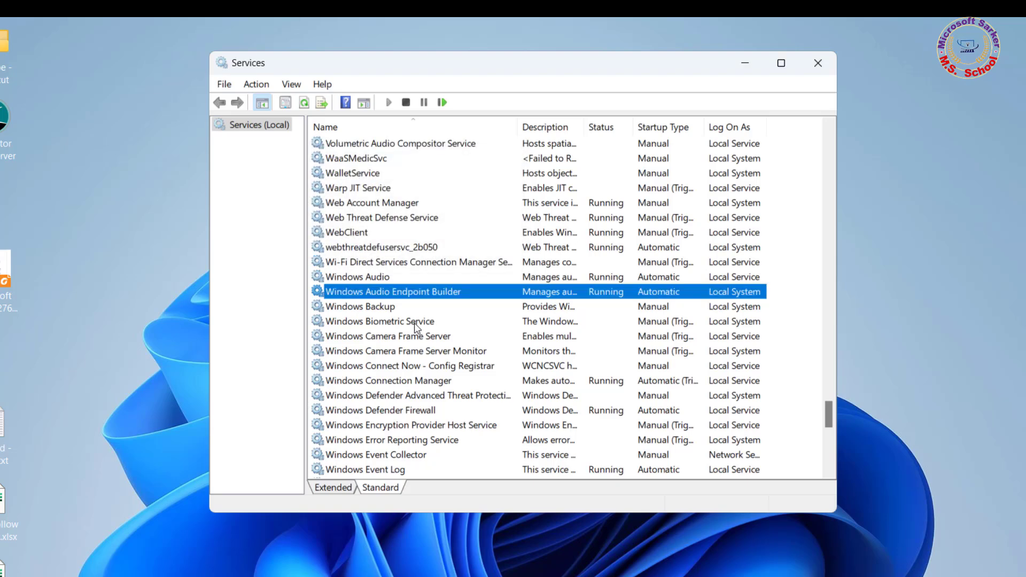
Find the Remote Procedure Call (RPC) service, check its startup type and status in its properties, and accept the dialog.
scroll(415, 324, up, 12)
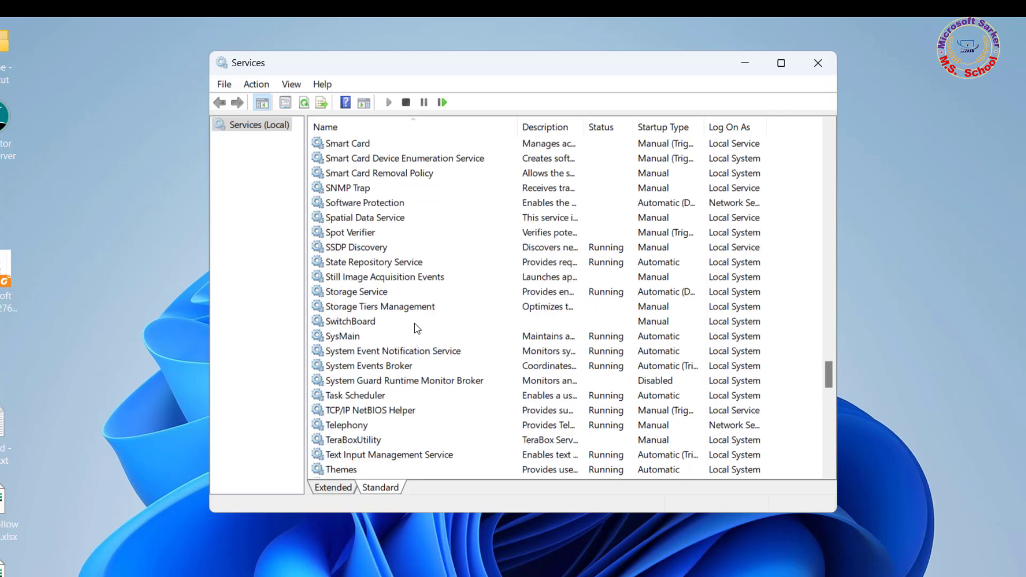
scroll(418, 326, up, 12)
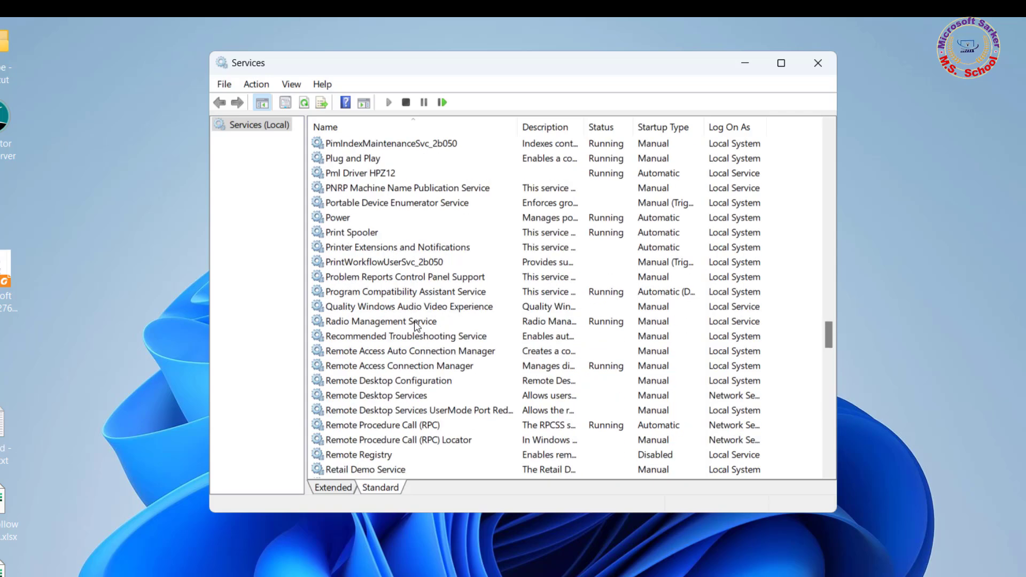
scroll(417, 326, up, 9)
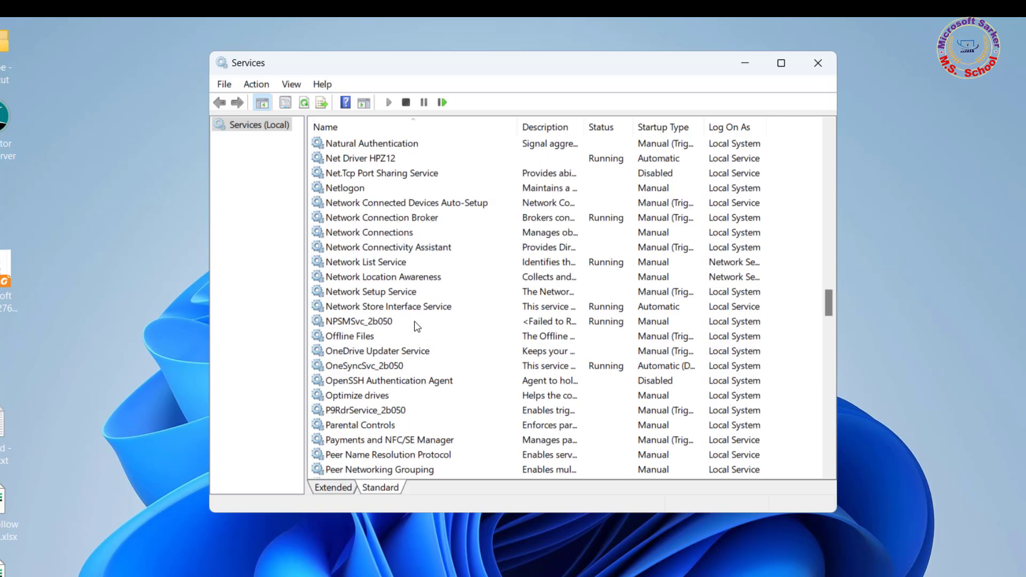
scroll(417, 326, up, 9)
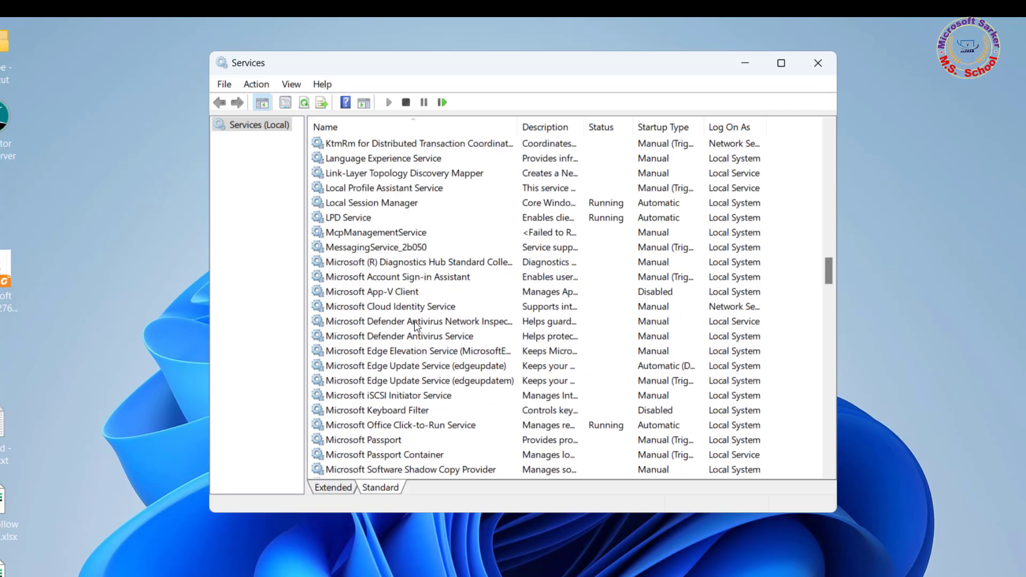
scroll(417, 326, up, 2)
scroll(417, 326, down, 12)
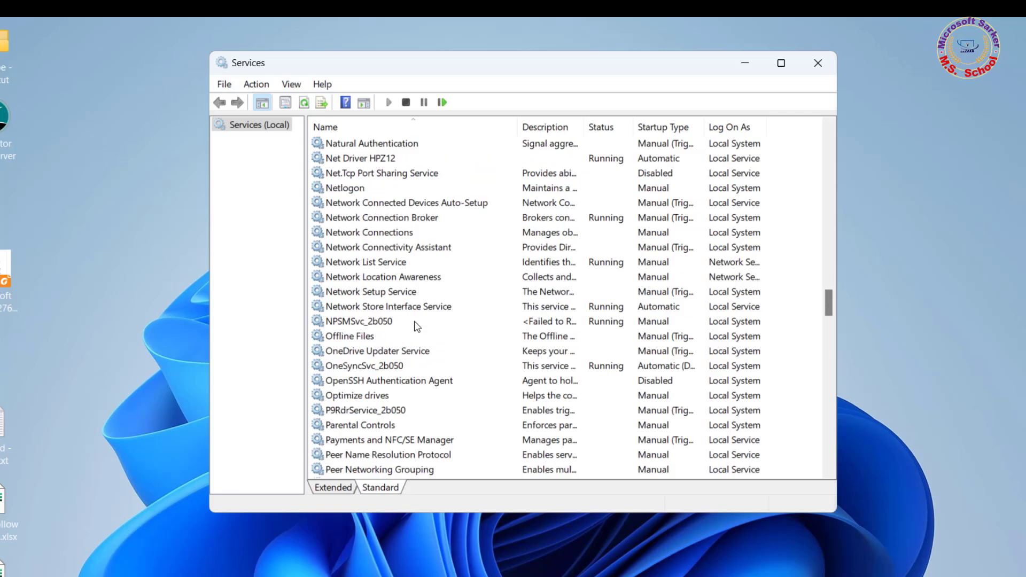
scroll(417, 326, down, 9)
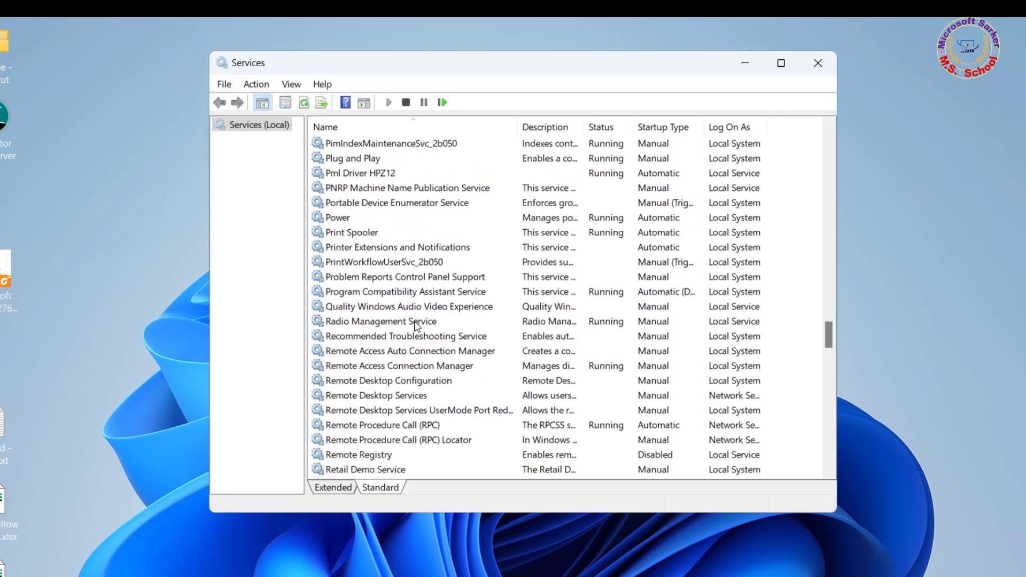
drag(301, 417, 460, 432)
click(402, 425)
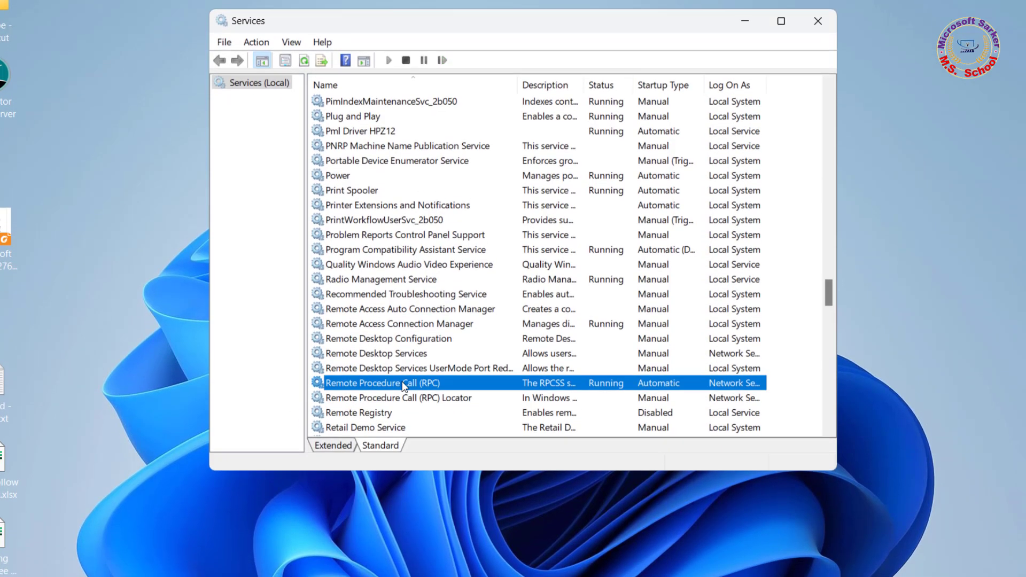
right_click(403, 425)
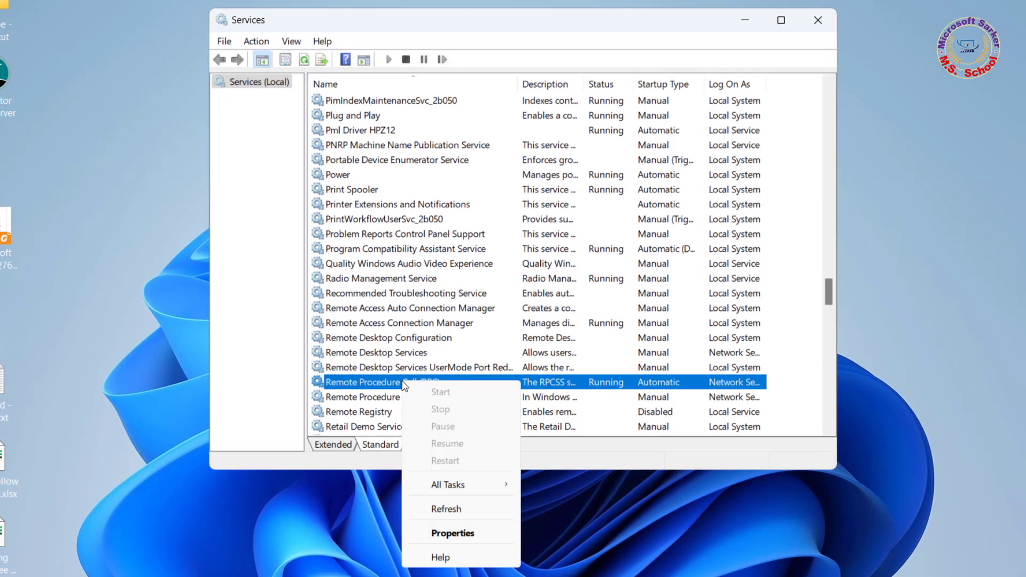
click(455, 532)
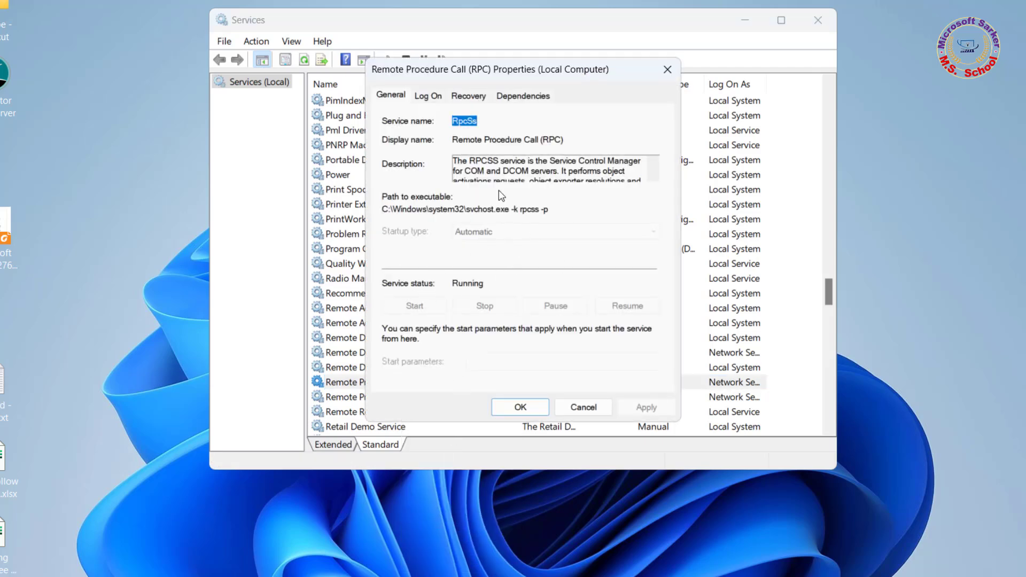
click(524, 410)
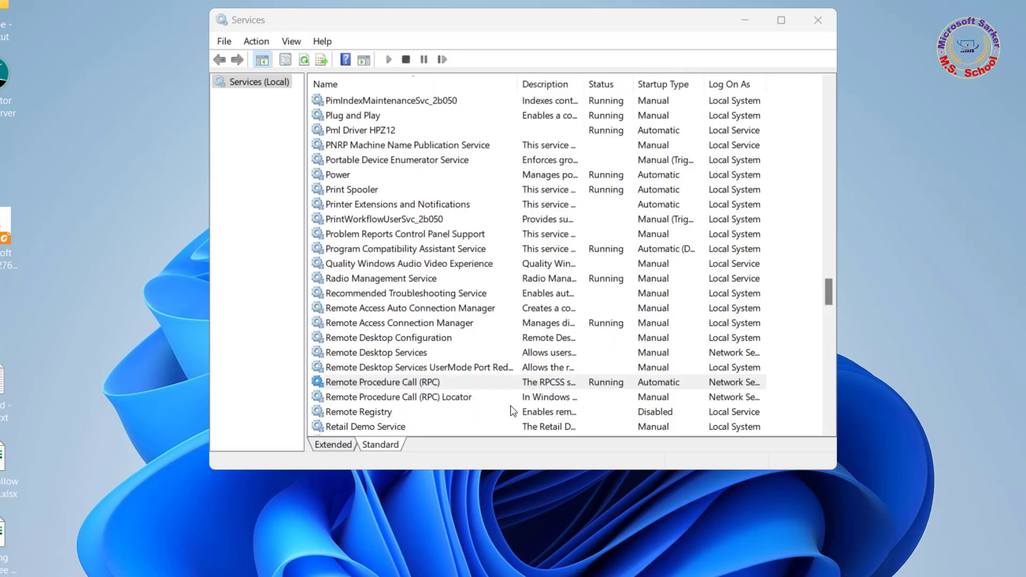
Close the Services window and bring up the computer's power options for a restart.
click(818, 20)
click(126, 561)
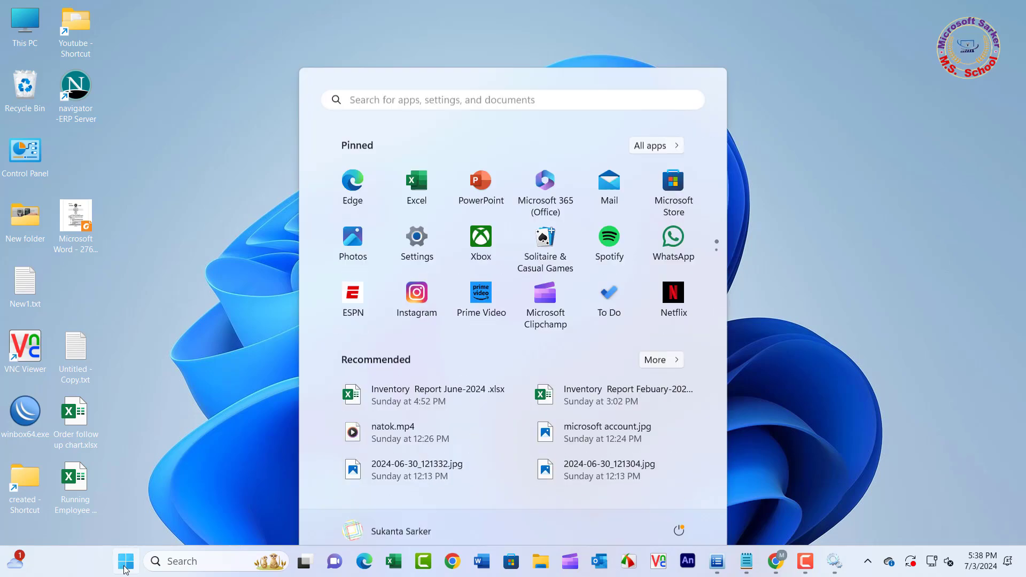
click(689, 524)
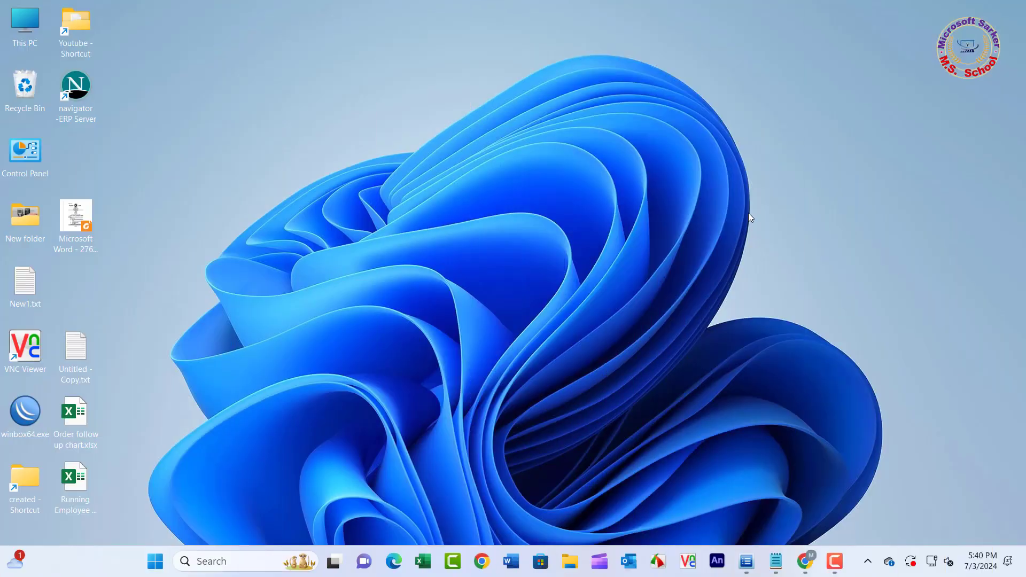
click(155, 561)
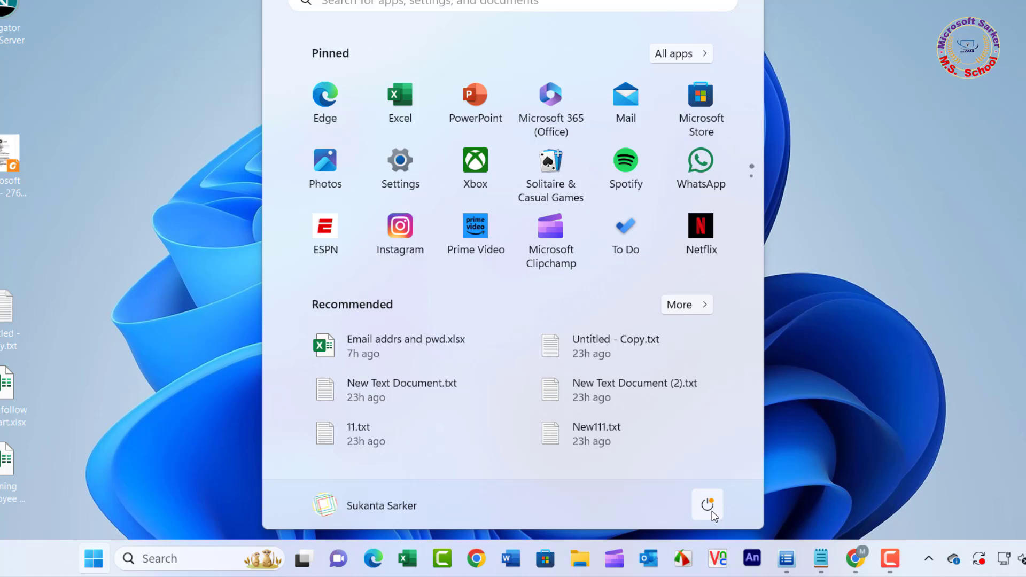
click(712, 511)
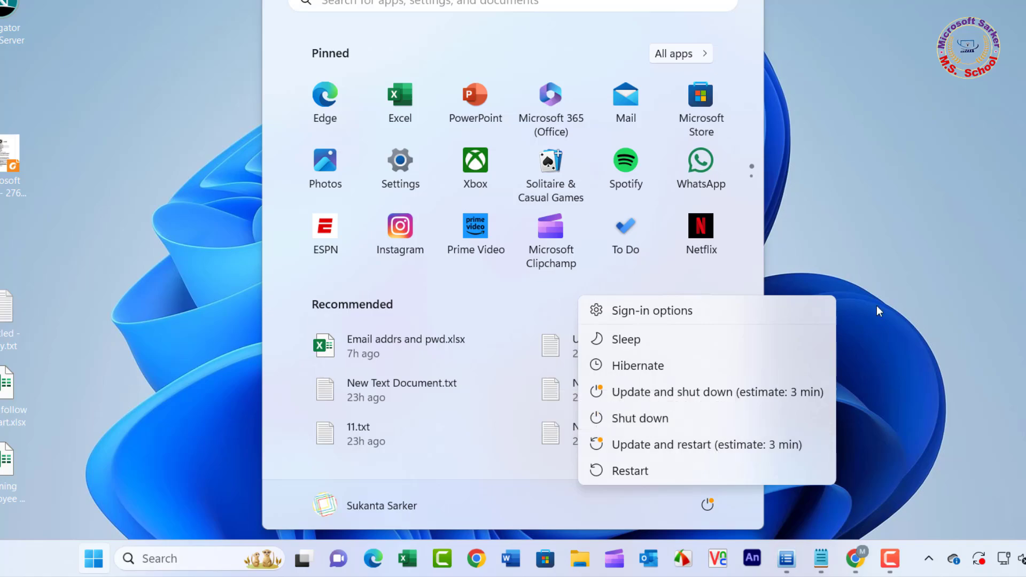
key(Escape)
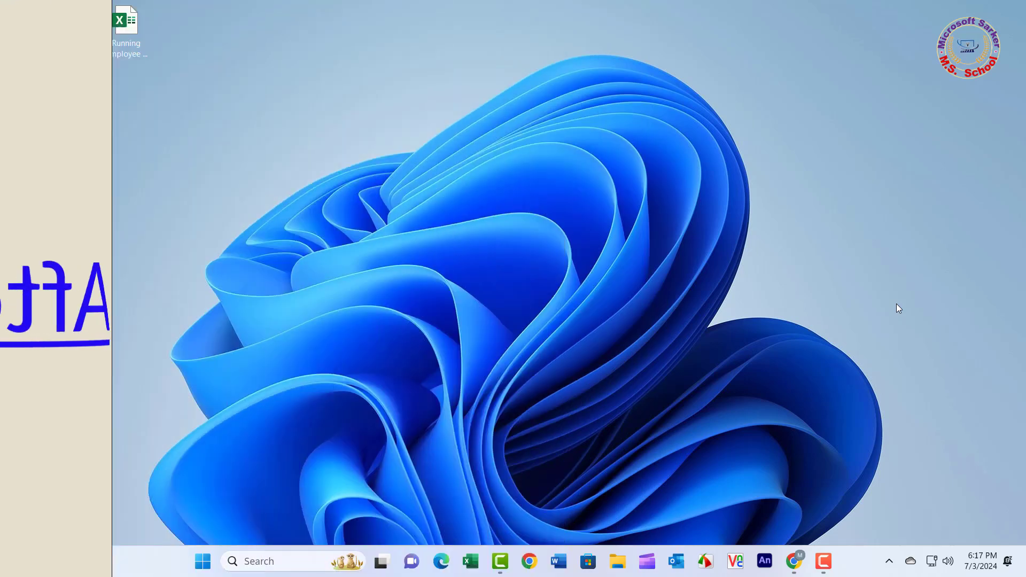
Open the quick settings from the speaker status to check the sound volume.
drag(922, 533, 970, 575)
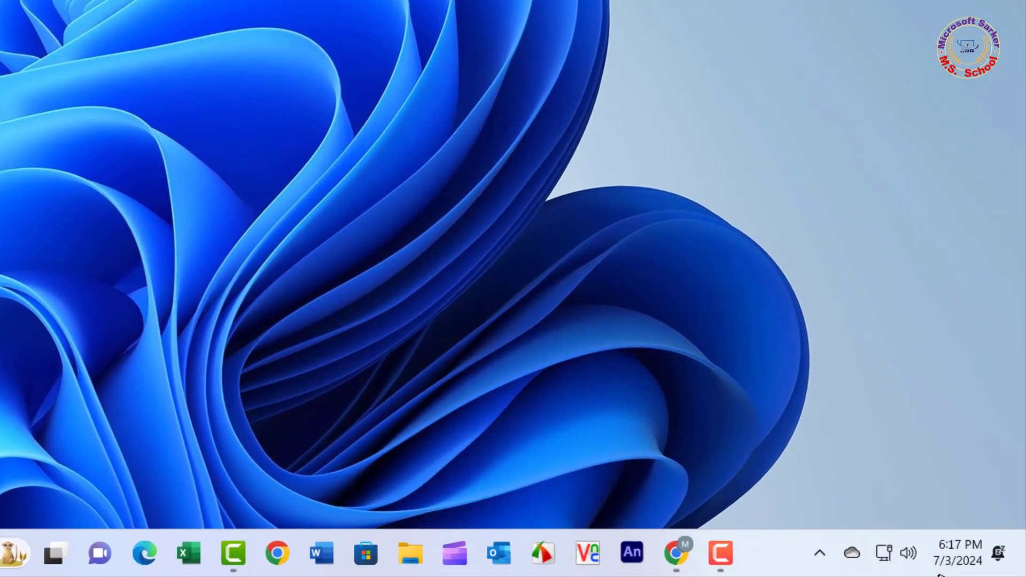
click(908, 553)
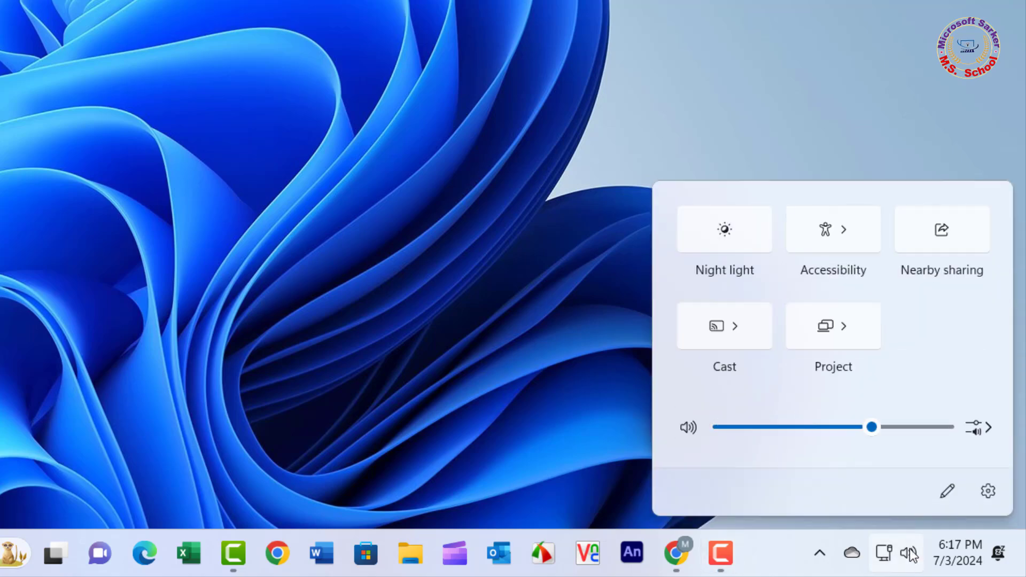